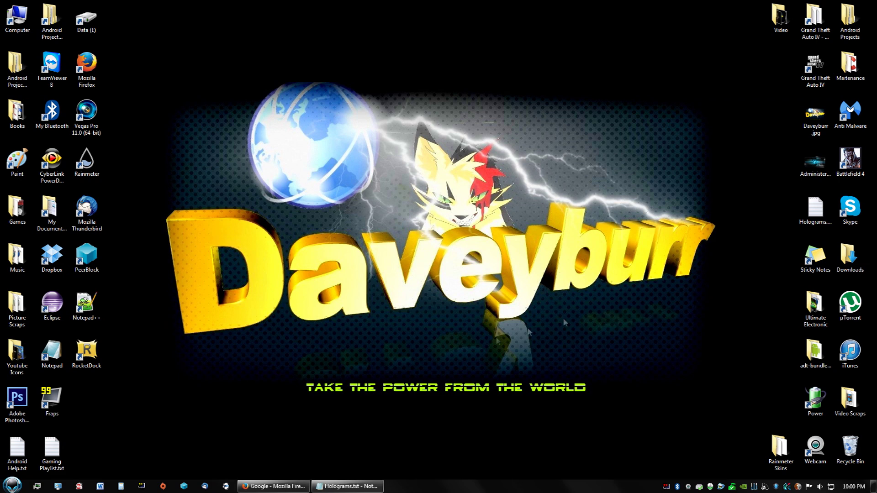
- Bring back the Holograms.txt link list and the browser window
{"action": "left_click", "coordinate": [13, 487]}
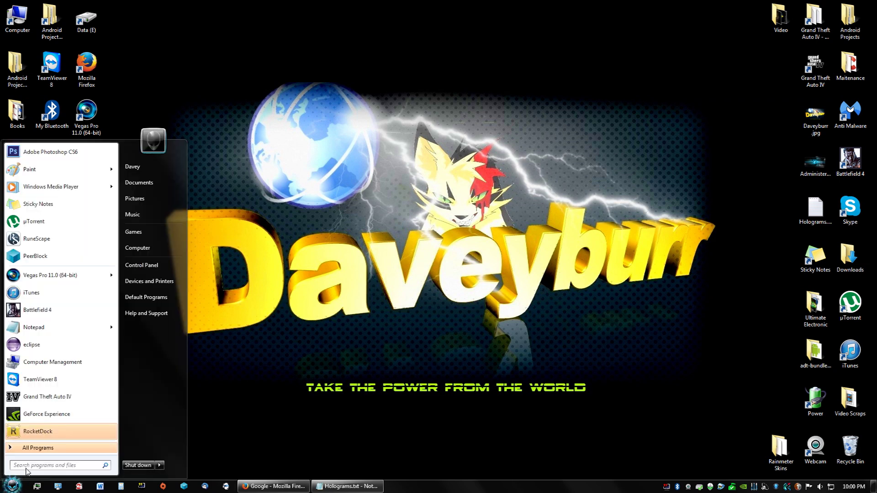
{"action": "left_click", "coordinate": [13, 486]}
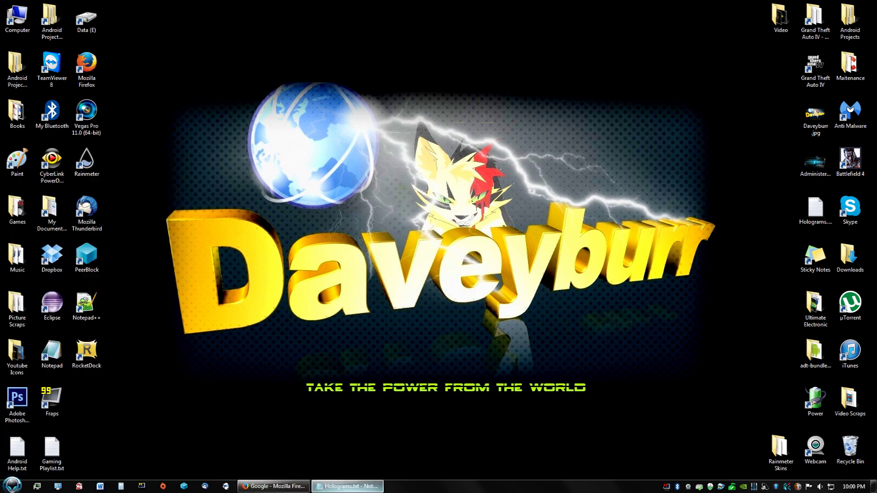
{"action": "mouse_move", "coordinate": [347, 486]}
{"action": "left_click", "coordinate": [340, 444]}
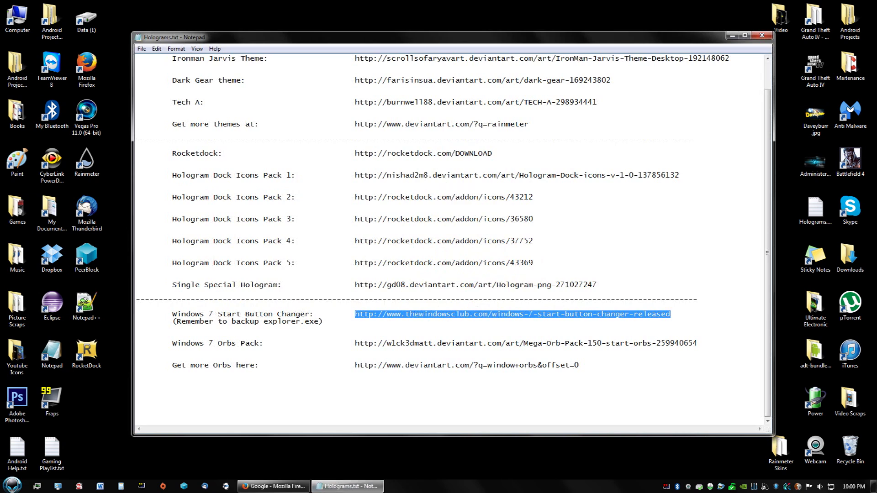
{"action": "left_click", "coordinate": [274, 486]}
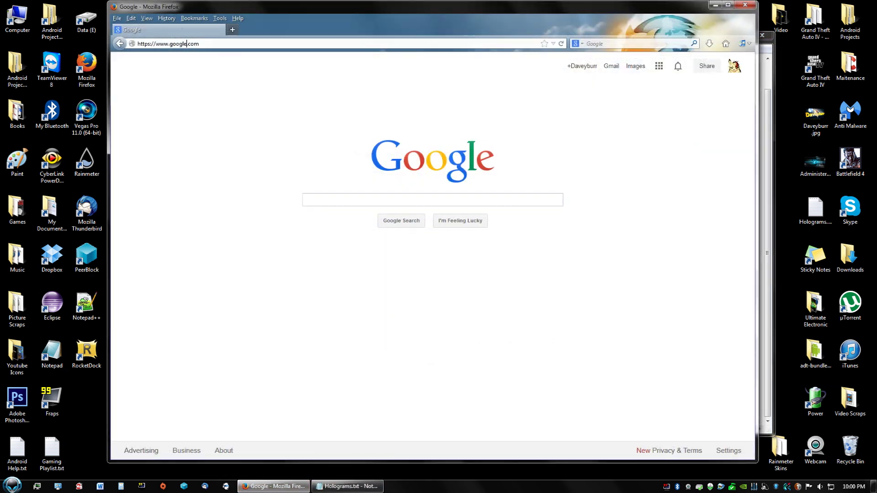
- Load the thewindowsclub.com Start Button Changer article from the copied link
{"action": "left_click", "coordinate": [188, 43]}
{"action": "type", "text": "http://www.thewindowsclub.com/windows-7-start-button-changer-released"}
{"action": "key", "text": "Return"}
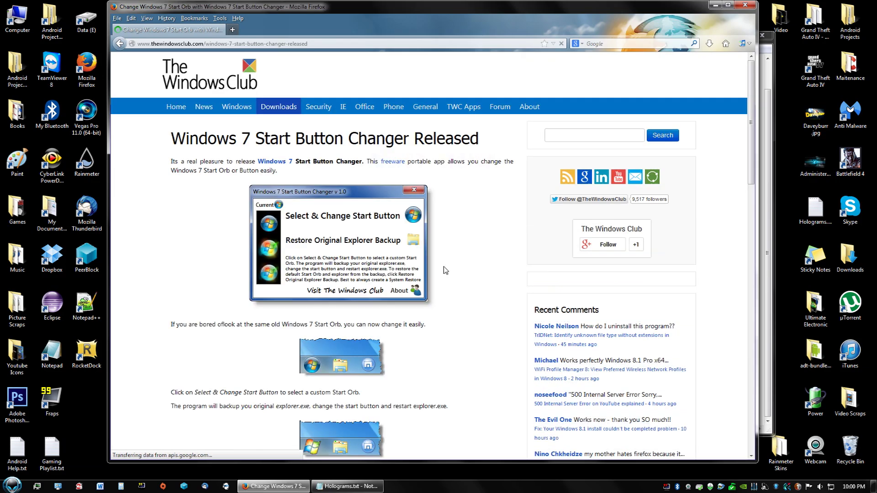
{"action": "scroll", "coordinate": [441, 293], "scroll_direction": "down", "scroll_amount": 3}
{"action": "scroll", "coordinate": [437, 307], "scroll_direction": "down", "scroll_amount": 15}
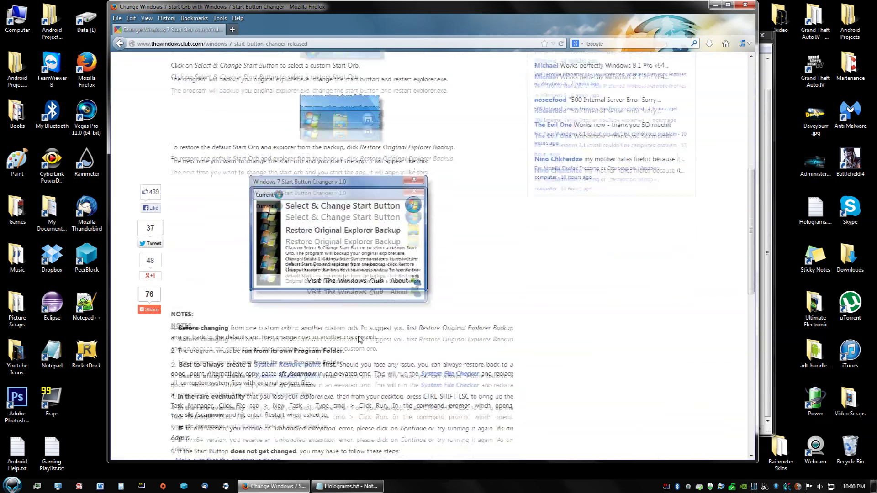
- Download the W7SBC.zip file, choosing Save File
{"action": "left_click", "coordinate": [338, 277]}
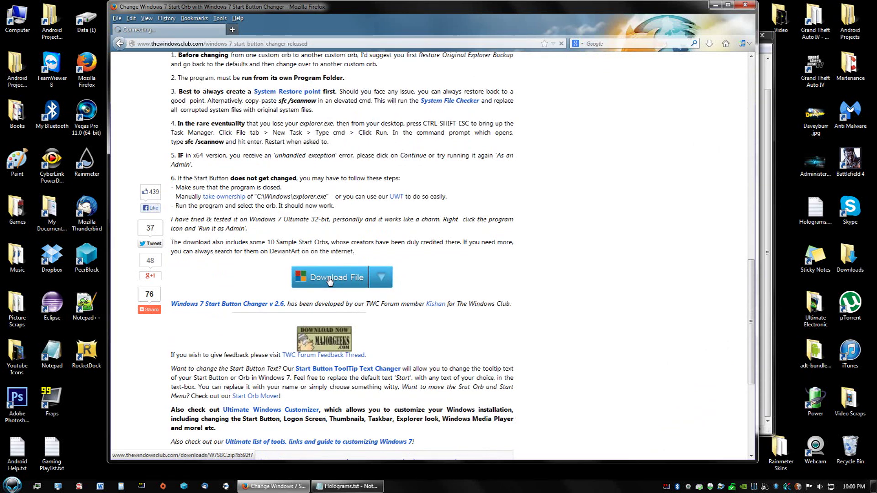
{"action": "left_click", "coordinate": [407, 322]}
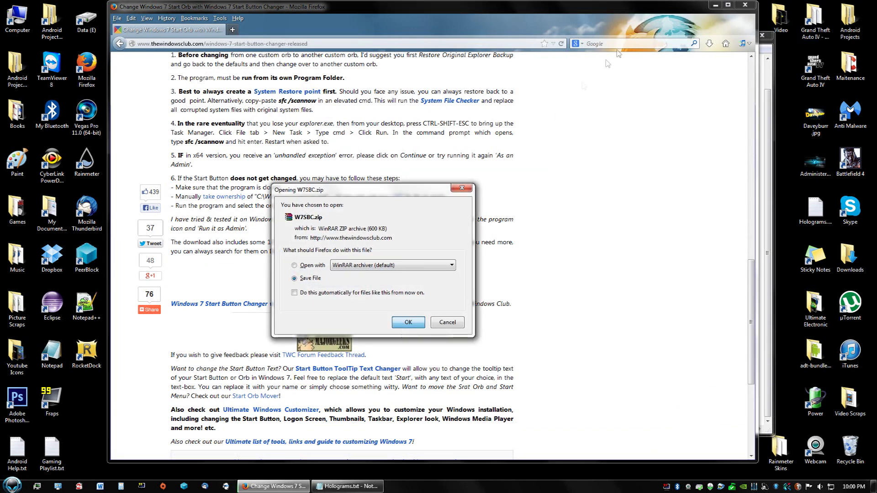
{"action": "left_click", "coordinate": [417, 323]}
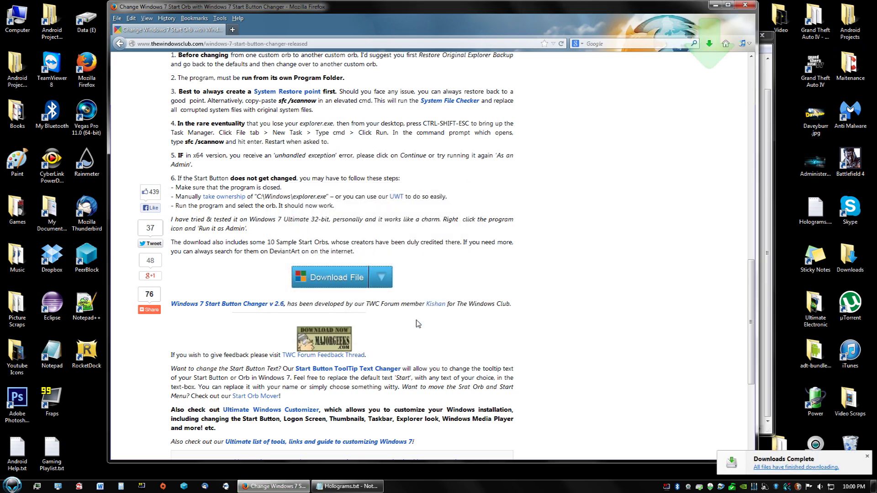
- Drag W7SBC.zip from the downloads list onto the desktop and close Firefox
{"action": "left_click", "coordinate": [710, 44]}
{"action": "left_click_drag", "start_coordinate": [593, 77], "coordinate": [98, 400]}
{"action": "left_click", "coordinate": [468, 213]}
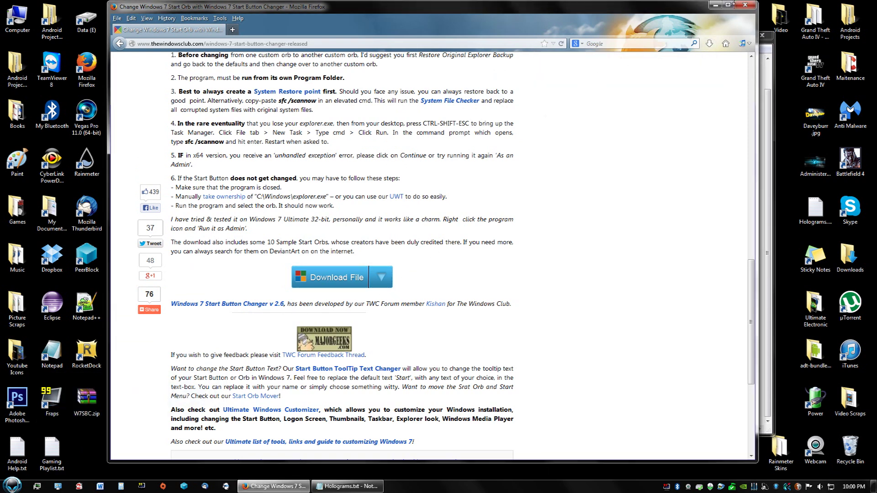
{"action": "left_click", "coordinate": [736, 5]}
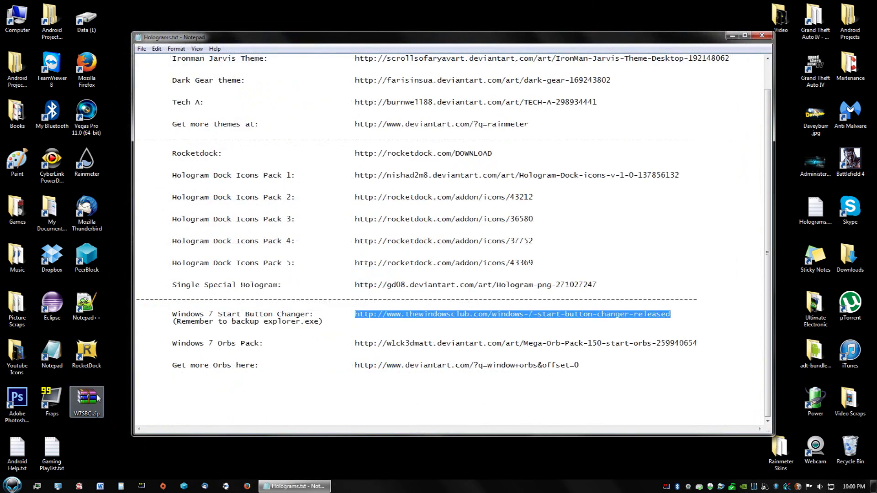
{"action": "left_click", "coordinate": [733, 36]}
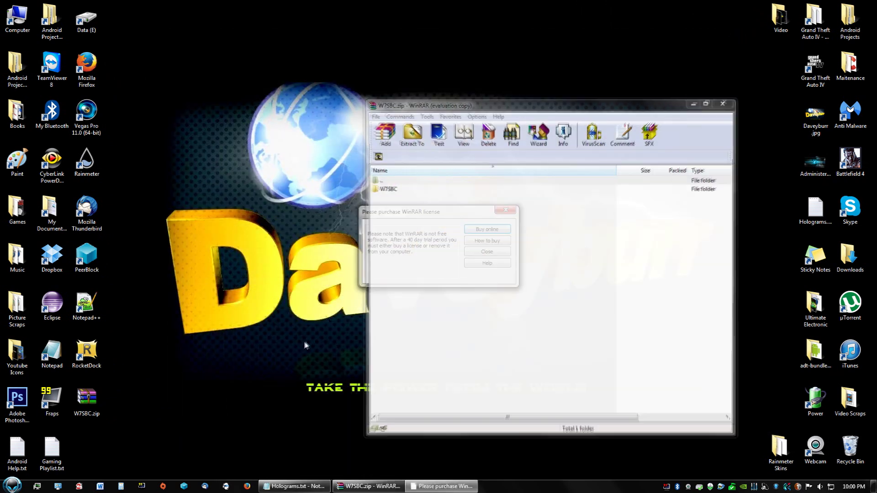
- Dismiss the license reminder and drag the W7SBC folder out of WinRAR onto the desktop
{"action": "left_click", "coordinate": [514, 211]}
{"action": "left_click", "coordinate": [411, 189]}
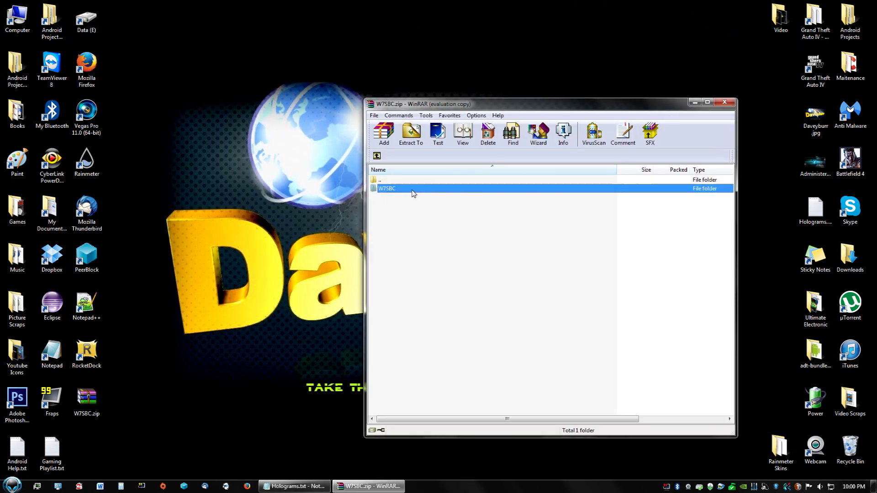
{"action": "left_click_drag", "start_coordinate": [388, 190], "coordinate": [340, 214]}
{"action": "left_click_drag", "start_coordinate": [197, 361], "coordinate": [194, 366]}
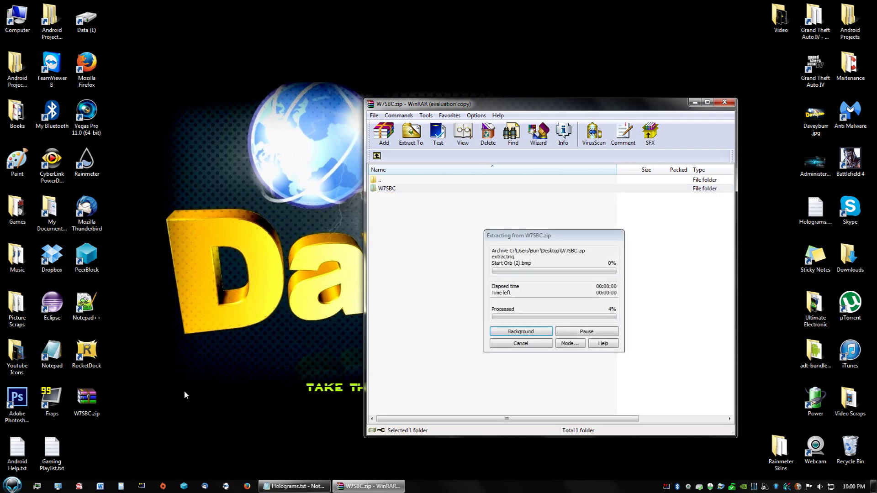
{"action": "left_click", "coordinate": [724, 102]}
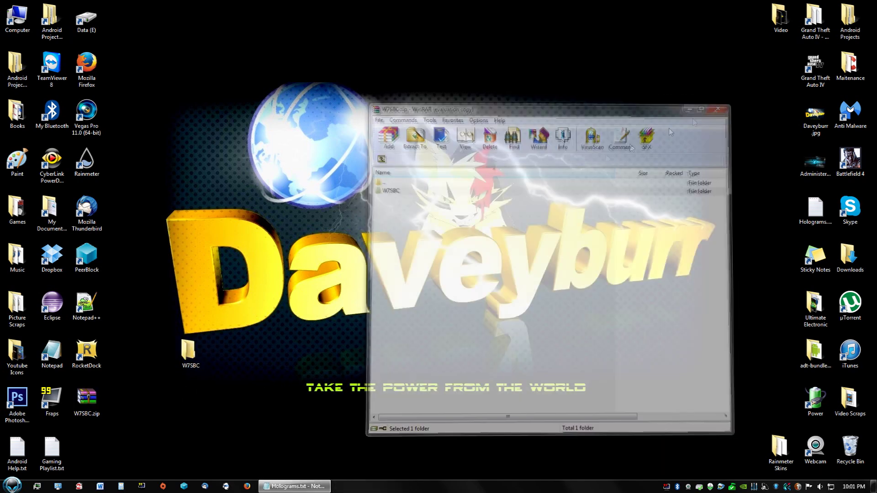
- Delete the W7SBC.zip archive from the desktop
{"action": "left_click", "coordinate": [91, 405]}
{"action": "right_click", "coordinate": [91, 406]}
{"action": "left_click", "coordinate": [110, 385]}
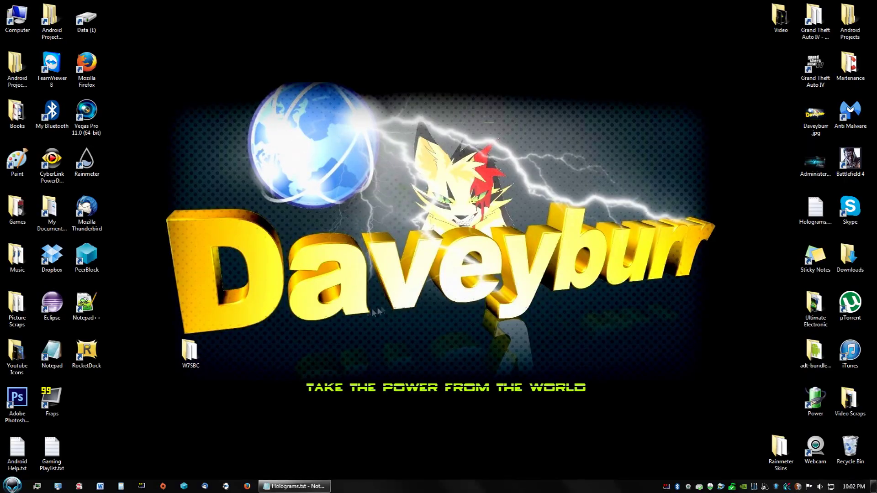
- Open the W7SBC folder and read the Must Read.txt notes
{"action": "double_click", "coordinate": [190, 356]}
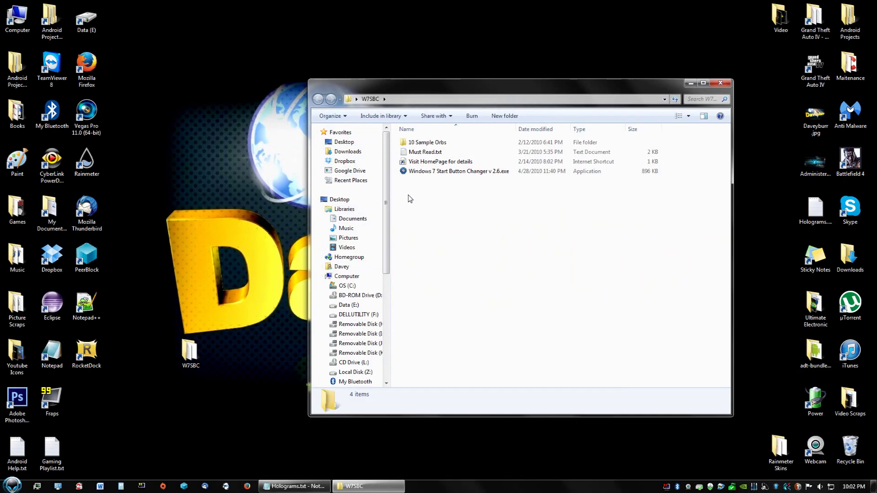
{"action": "double_click", "coordinate": [424, 152]}
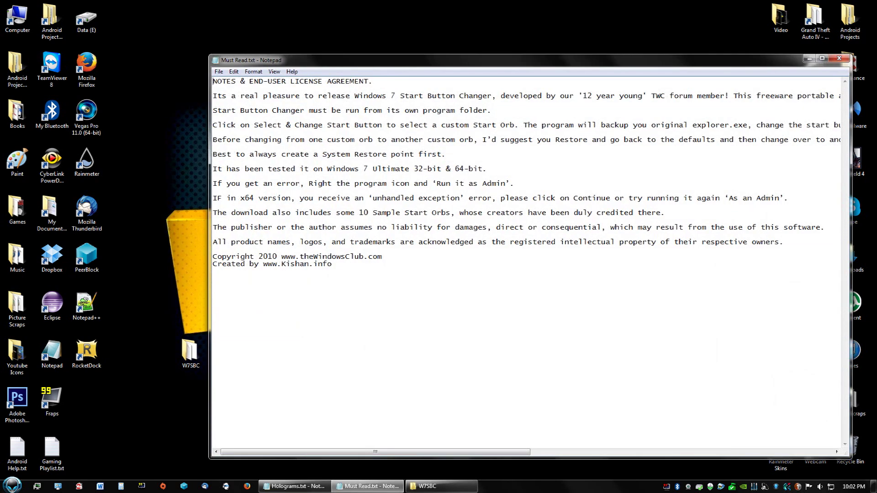
{"action": "left_click", "coordinate": [840, 60]}
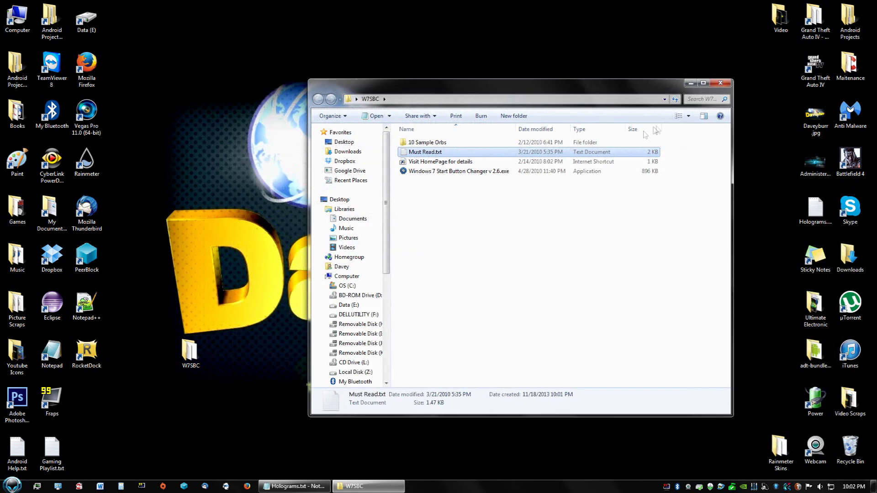
- Run the Windows 7 Start Button Changer program as administrator
{"action": "left_click", "coordinate": [432, 174]}
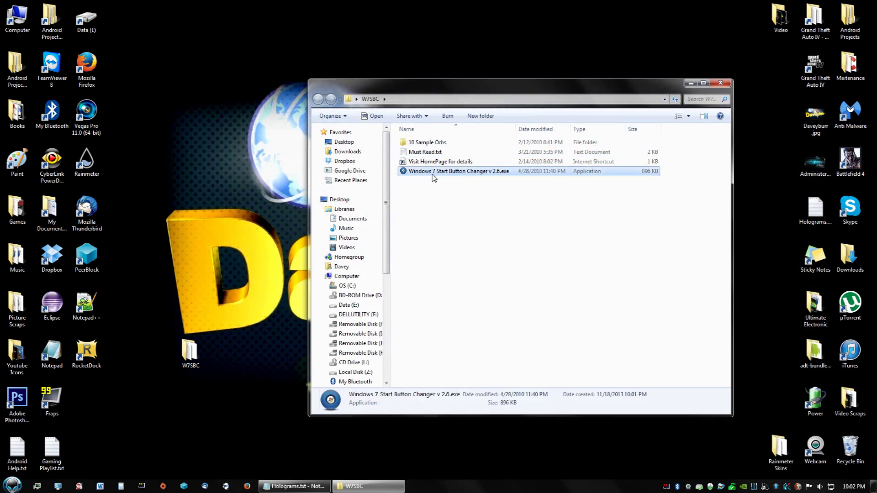
{"action": "right_click", "coordinate": [437, 177]}
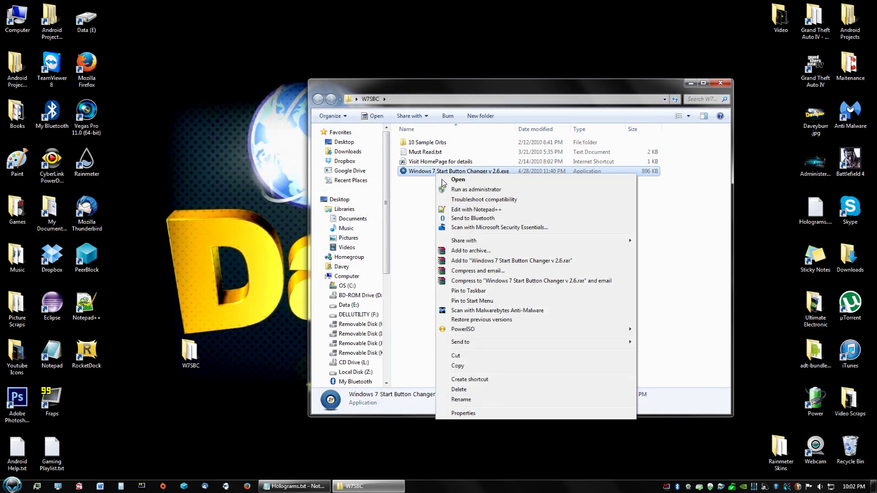
{"action": "left_click", "coordinate": [475, 189]}
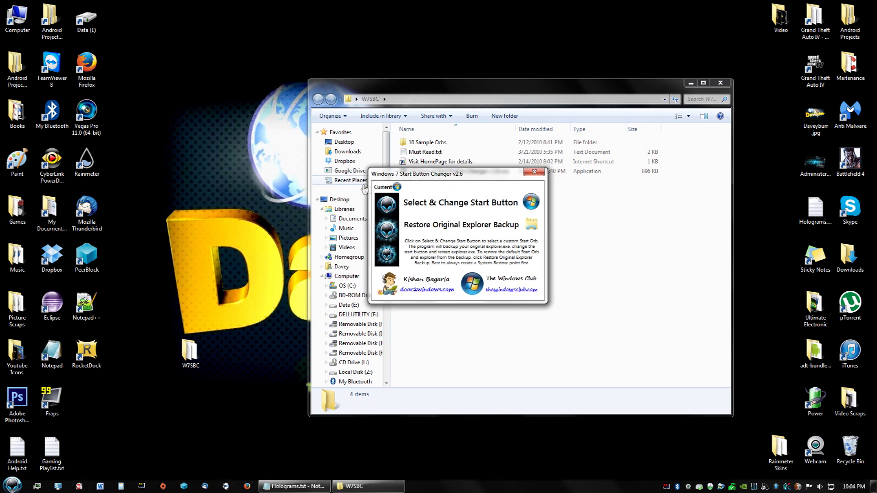
- Move the changer window to the left and check the current Start orb
{"action": "left_click_drag", "start_coordinate": [401, 178], "coordinate": [144, 192]}
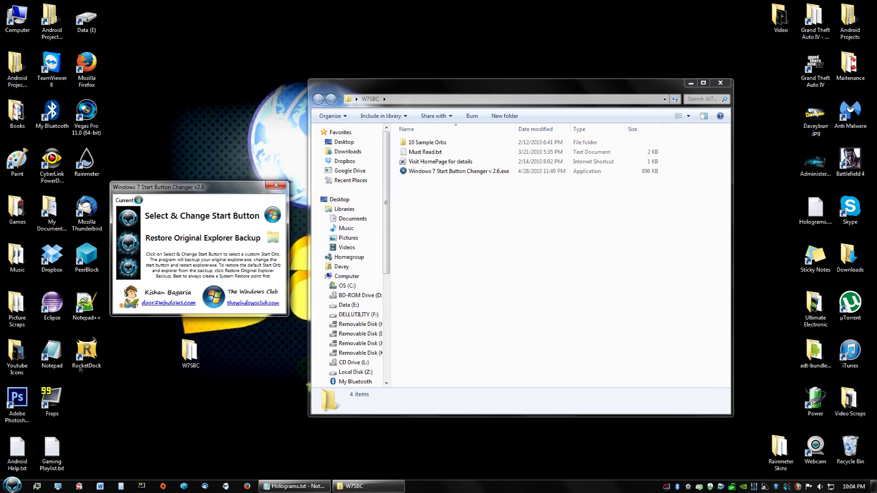
{"action": "left_click", "coordinate": [12, 486]}
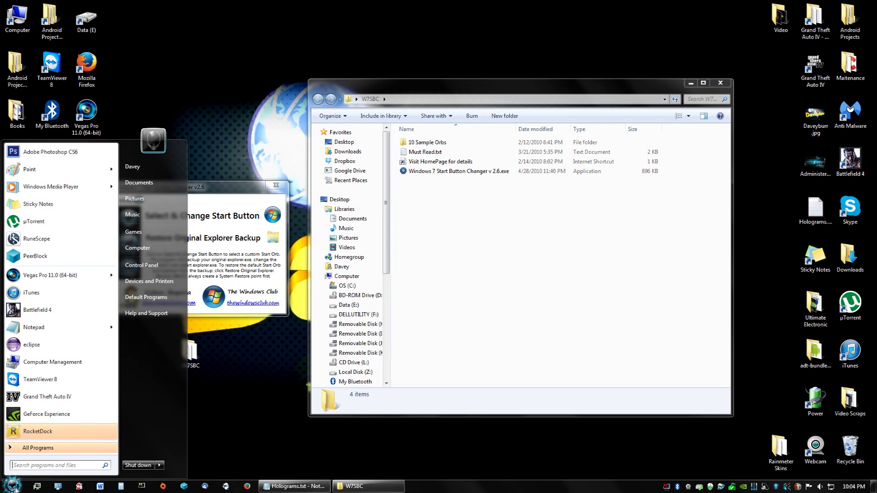
{"action": "left_click", "coordinate": [12, 486]}
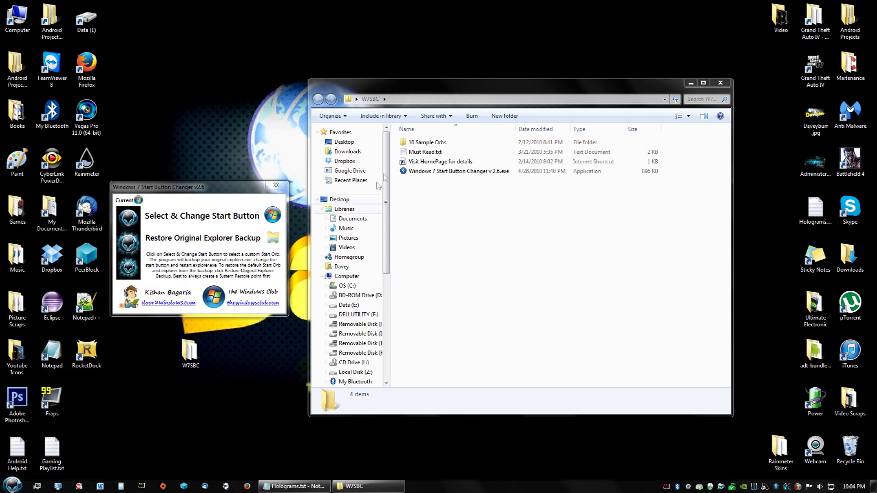
- Browse the 10 Sample Orbs folder, then reopen the Holograms.txt link list
{"action": "double_click", "coordinate": [425, 145]}
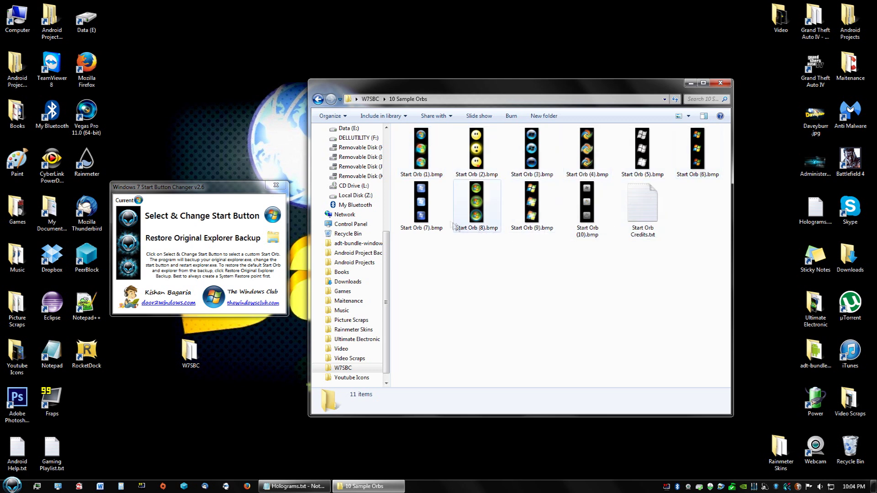
{"action": "left_click", "coordinate": [319, 100]}
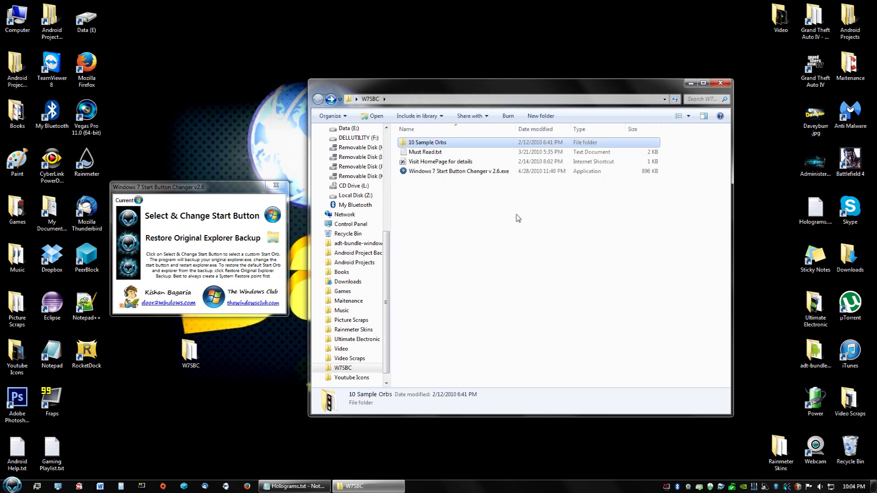
{"action": "double_click", "coordinate": [815, 209]}
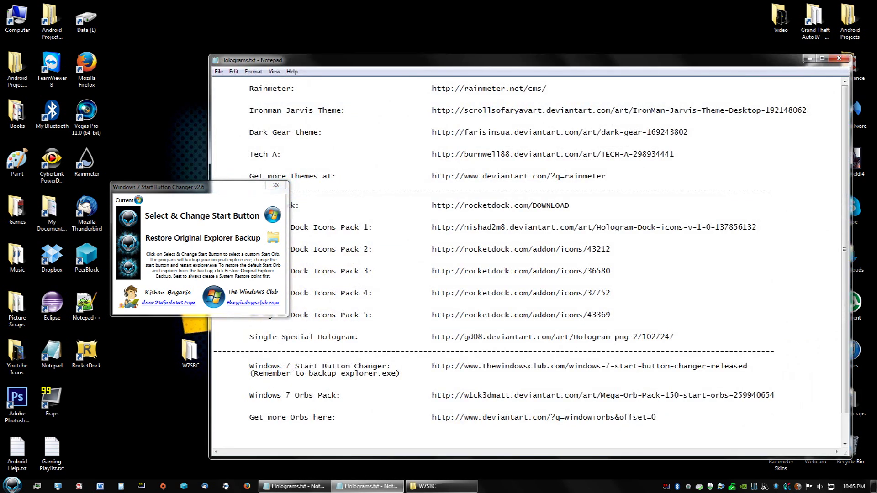
- Copy the Windows 7 Orbs Pack web address from Holograms.txt
{"action": "left_click_drag", "start_coordinate": [432, 395], "coordinate": [775, 396]}
{"action": "right_click", "coordinate": [529, 399]}
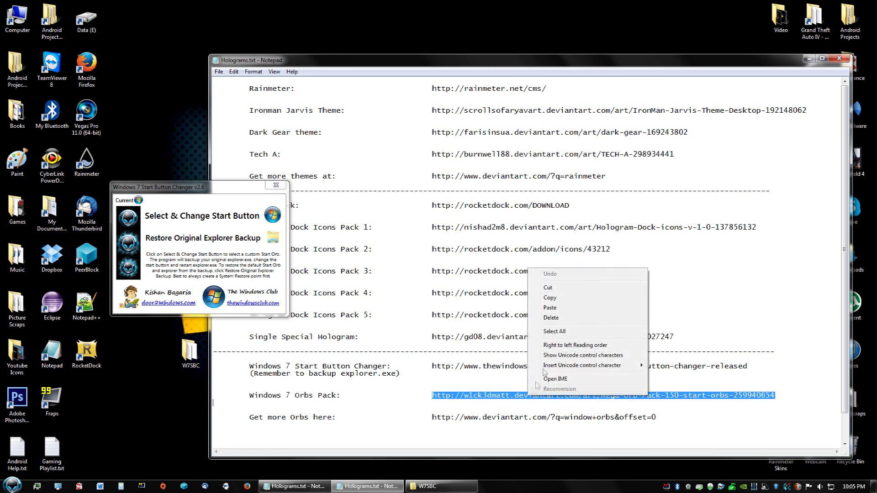
{"action": "left_click", "coordinate": [550, 298]}
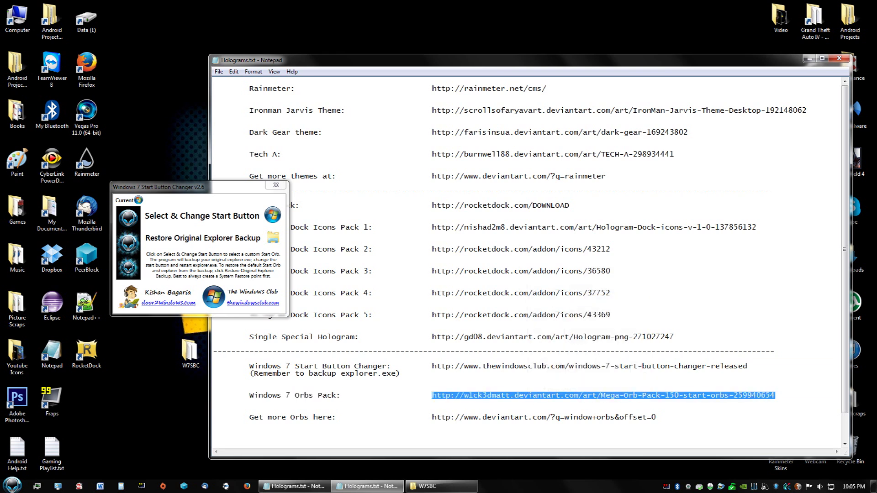
- Load the Mega Orb Pack 150+ page in Firefox, with the Changer window at the left edge
{"action": "left_click", "coordinate": [351, 487]}
{"action": "left_click", "coordinate": [247, 487]}
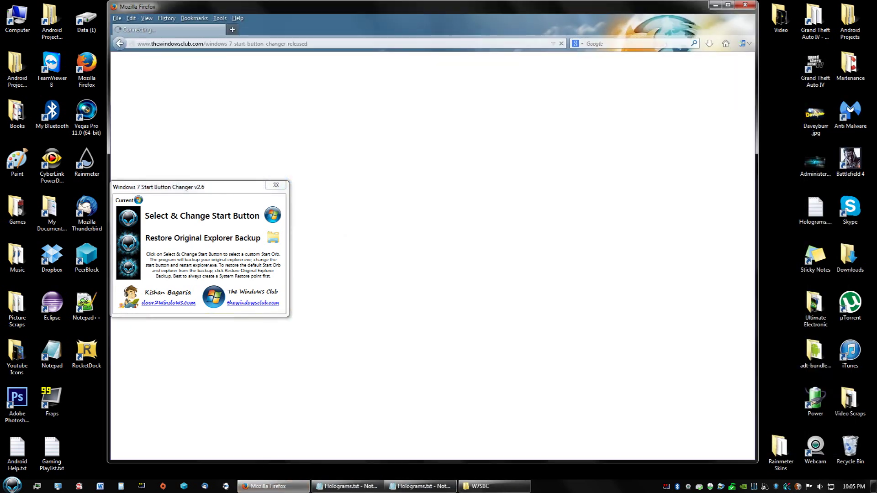
{"action": "key", "text": "ctrl+v"}
{"action": "key", "text": "Return"}
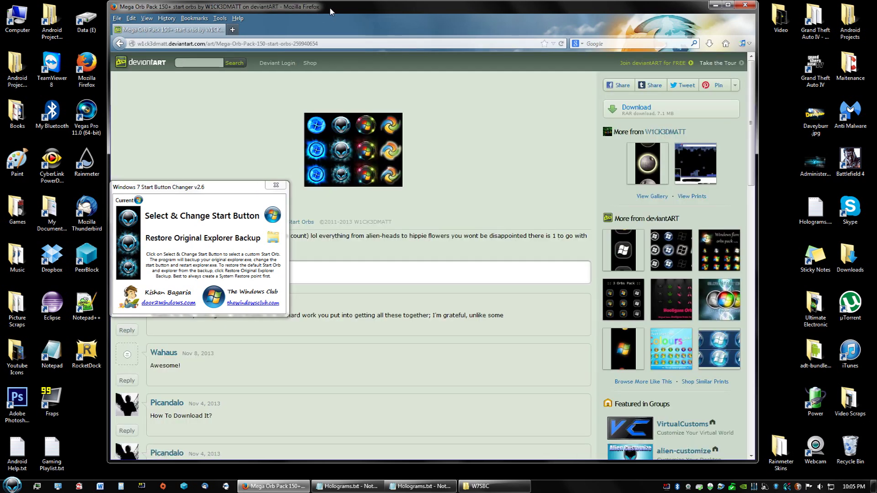
{"action": "left_click_drag", "start_coordinate": [326, 16], "coordinate": [443, 17]}
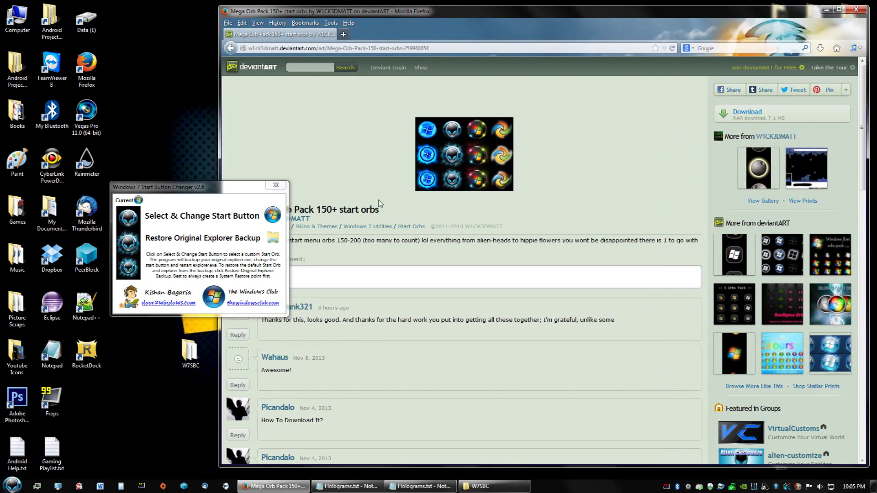
{"action": "left_click_drag", "start_coordinate": [232, 192], "coordinate": [132, 227]}
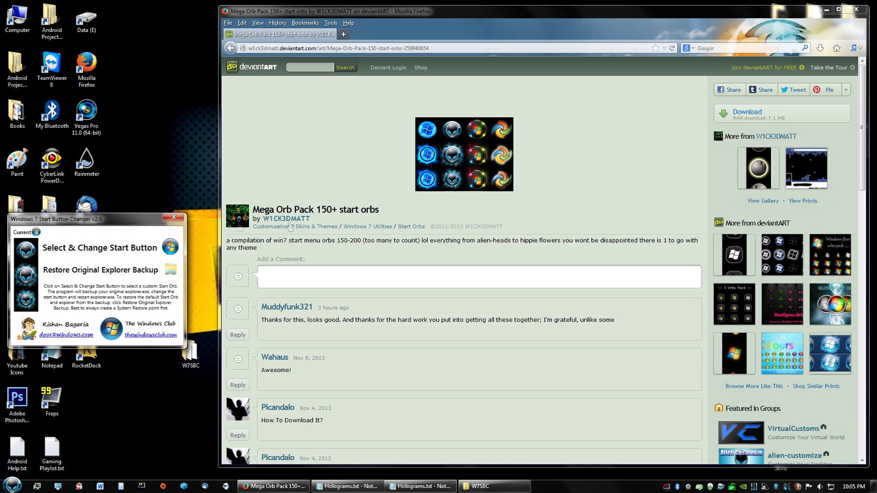
- Download the orb pack RAR archive and drag a copy onto the desktop
{"action": "left_click", "coordinate": [861, 114]}
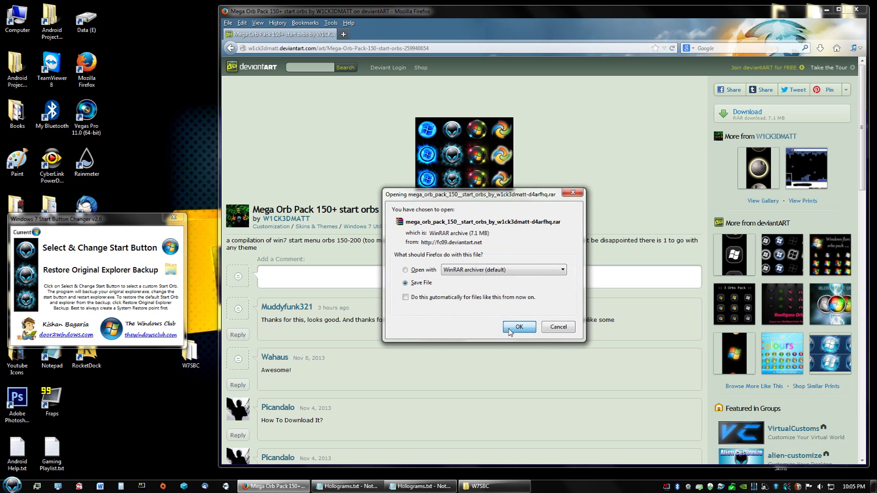
{"action": "left_click", "coordinate": [509, 330]}
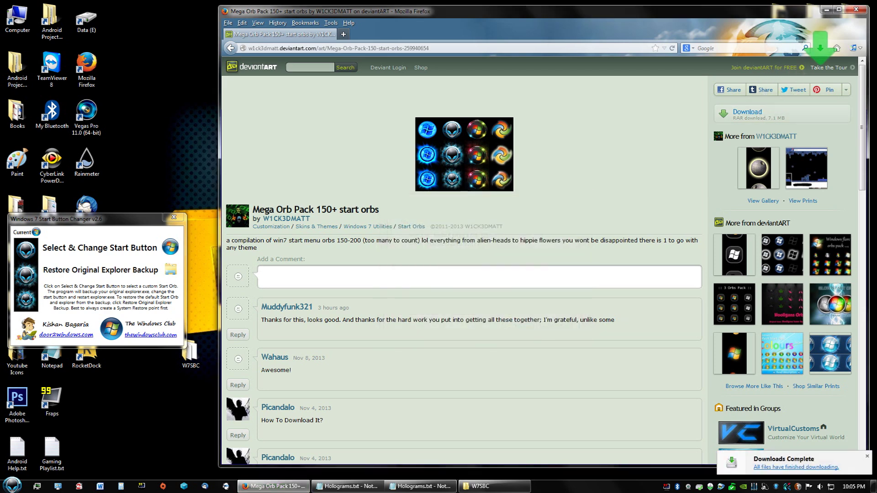
{"action": "left_click", "coordinate": [820, 48]}
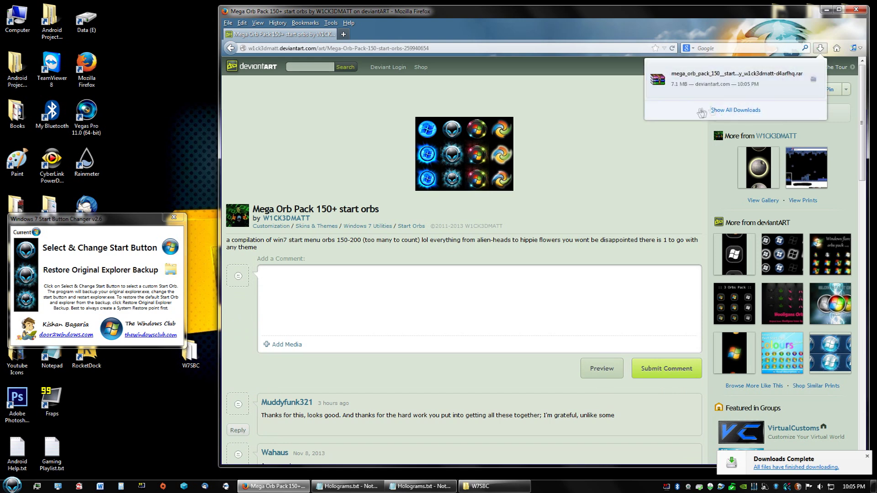
{"action": "left_click_drag", "start_coordinate": [676, 87], "coordinate": [180, 161]}
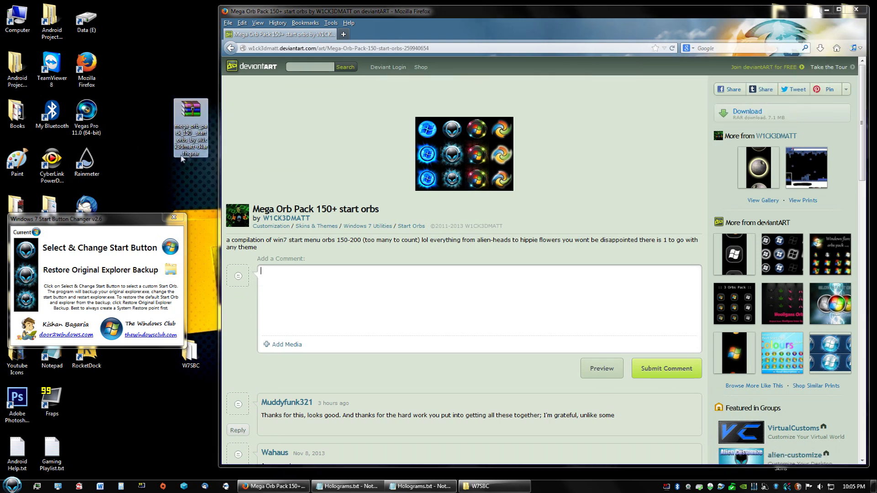
- Close Firefox and extract the StartButtons folder from the RAR archive onto the desktop
{"action": "left_click", "coordinate": [855, 10]}
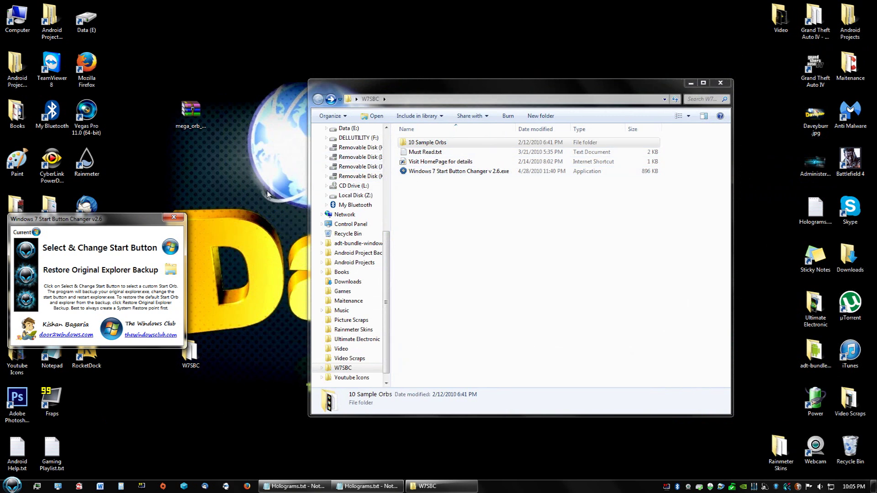
{"action": "left_click", "coordinate": [225, 134]}
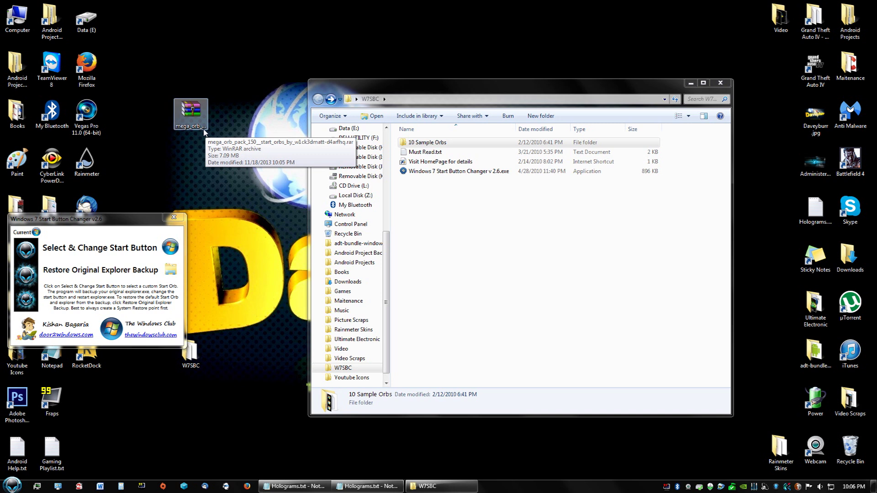
{"action": "double_click", "coordinate": [201, 125]}
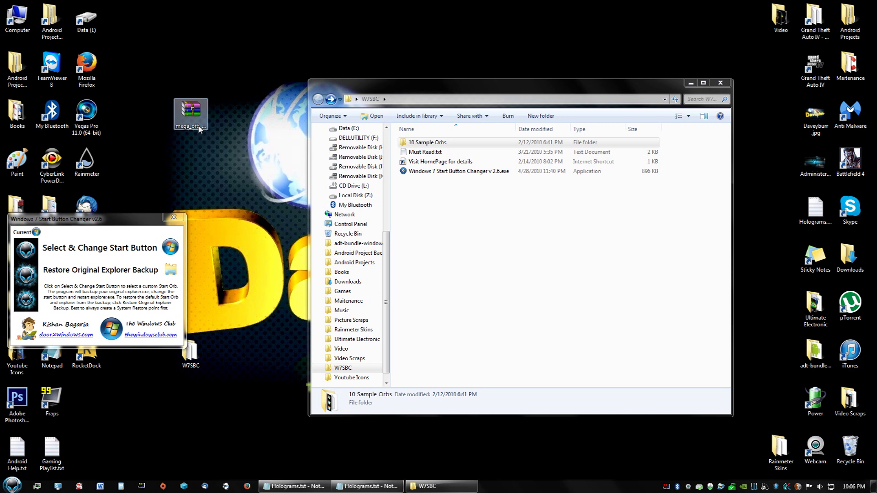
{"action": "left_click_drag", "start_coordinate": [395, 189], "coordinate": [238, 70]}
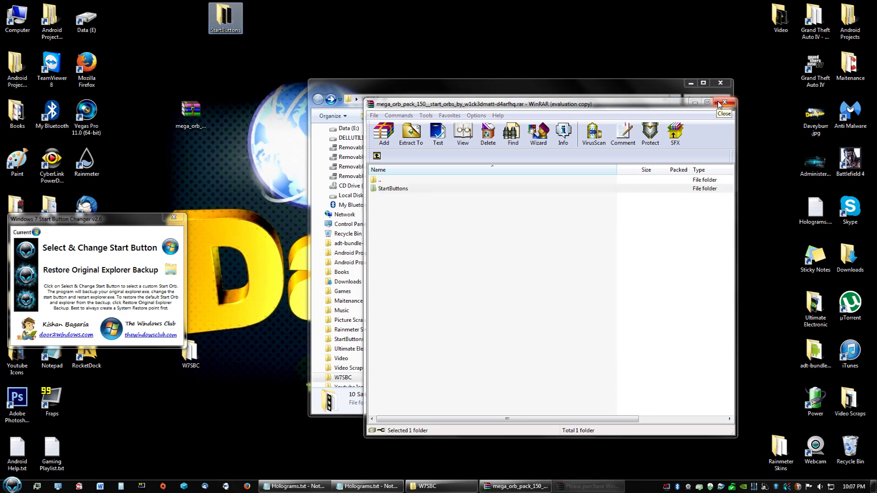
{"action": "left_click", "coordinate": [724, 102]}
- Delete the downloaded orb pack archive, confirming with Yes
{"action": "right_click", "coordinate": [191, 116]}
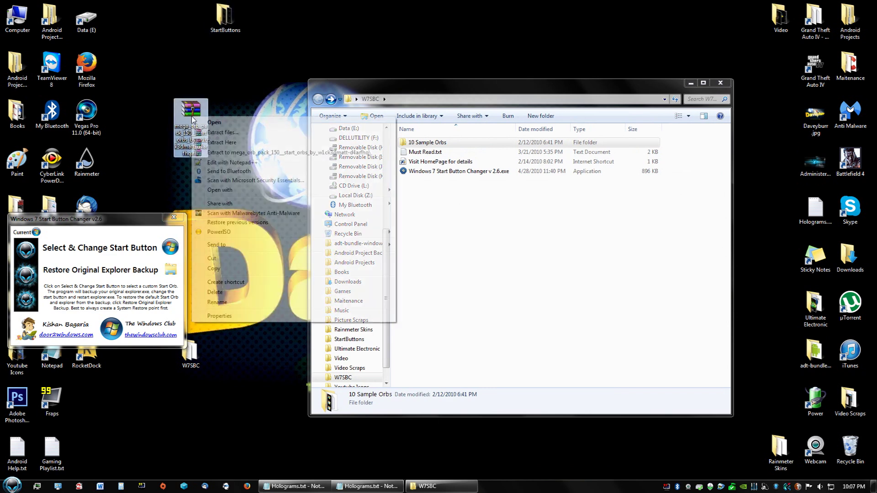
{"action": "left_click", "coordinate": [228, 299]}
{"action": "left_click", "coordinate": [478, 285]}
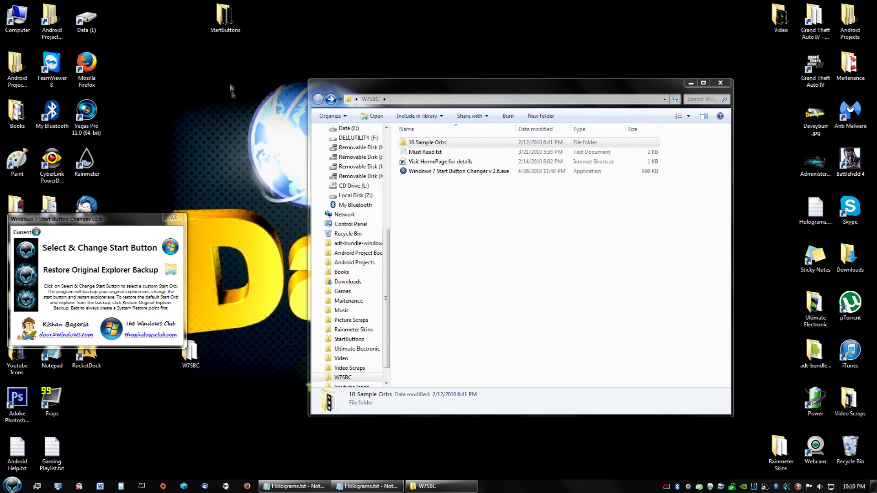
- Open the StartButtons folder and enlarge its window
{"action": "double_click", "coordinate": [226, 21]}
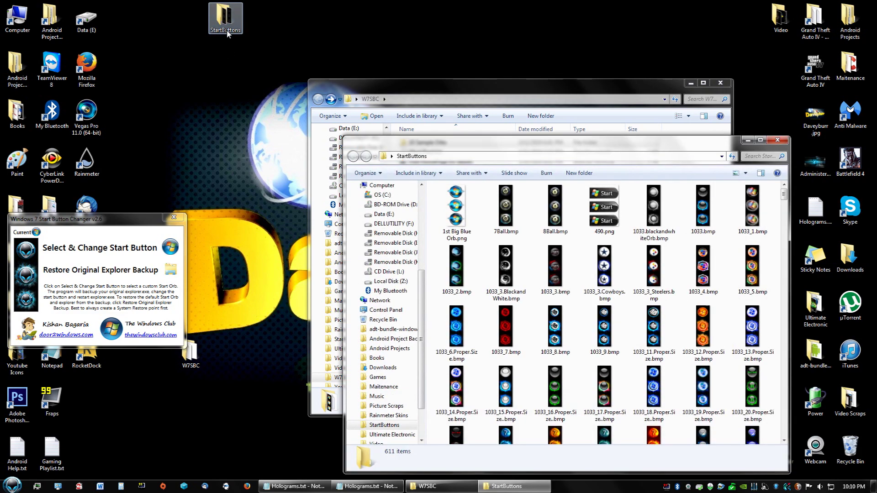
{"action": "left_click_drag", "start_coordinate": [518, 140], "coordinate": [499, 87]}
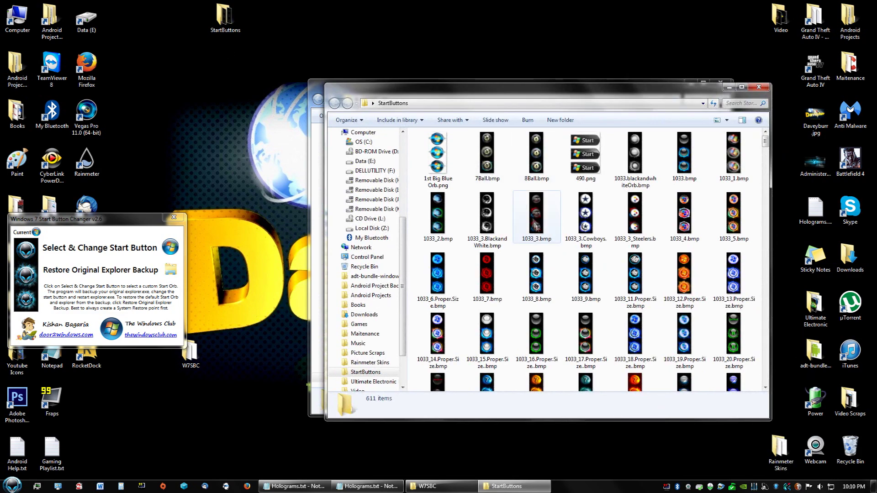
{"action": "left_click_drag", "start_coordinate": [322, 232], "coordinate": [209, 233]}
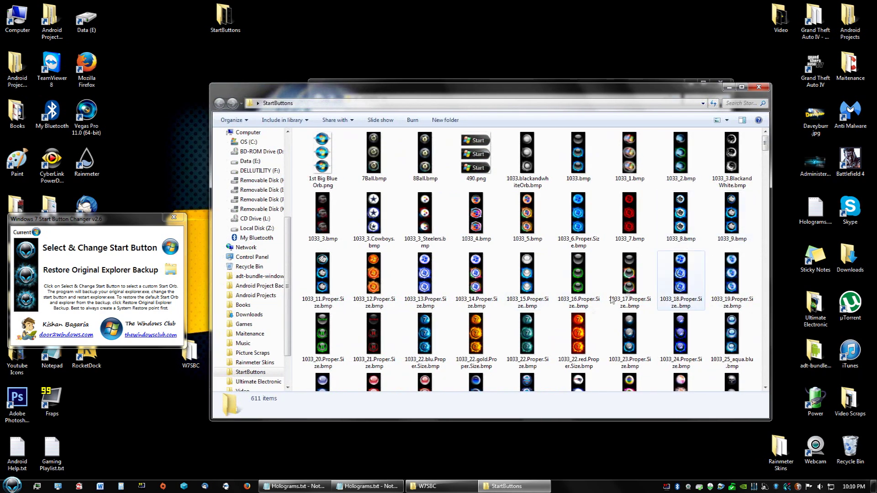
{"action": "scroll", "coordinate": [563, 313], "scroll_direction": "down", "scroll_amount": 5}
{"action": "scroll", "coordinate": [494, 258], "scroll_direction": "up", "scroll_amount": 5}
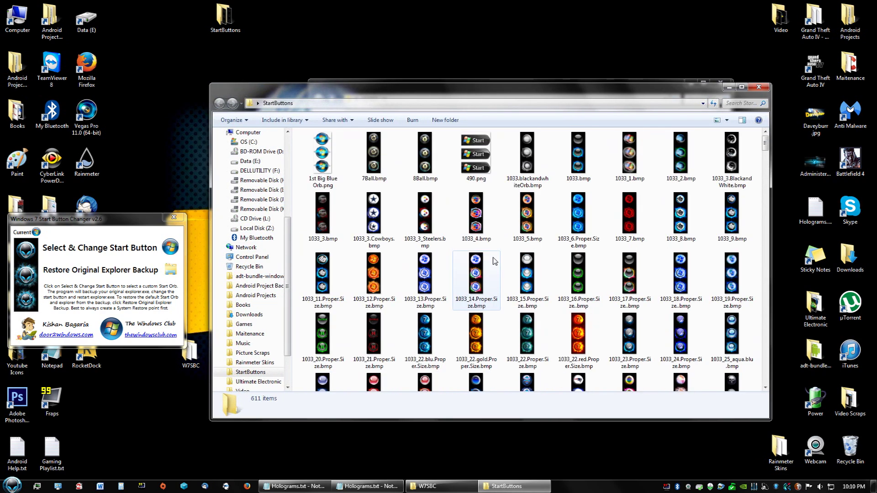
- Show the orbs as Extra large icons, browse the thumbnails, then close the folder
{"action": "right_click", "coordinate": [493, 258]}
{"action": "mouse_move", "coordinate": [520, 265]}
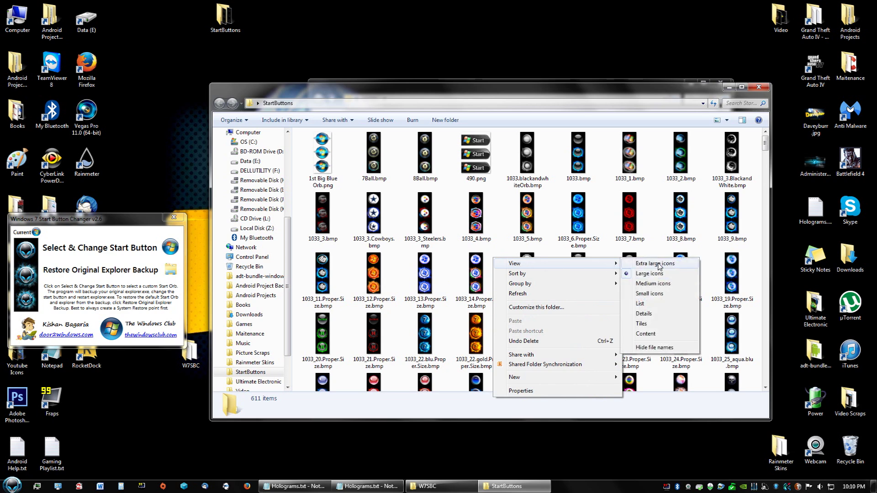
{"action": "left_click", "coordinate": [648, 264]}
{"action": "left_click_drag", "start_coordinate": [771, 234], "coordinate": [821, 234]}
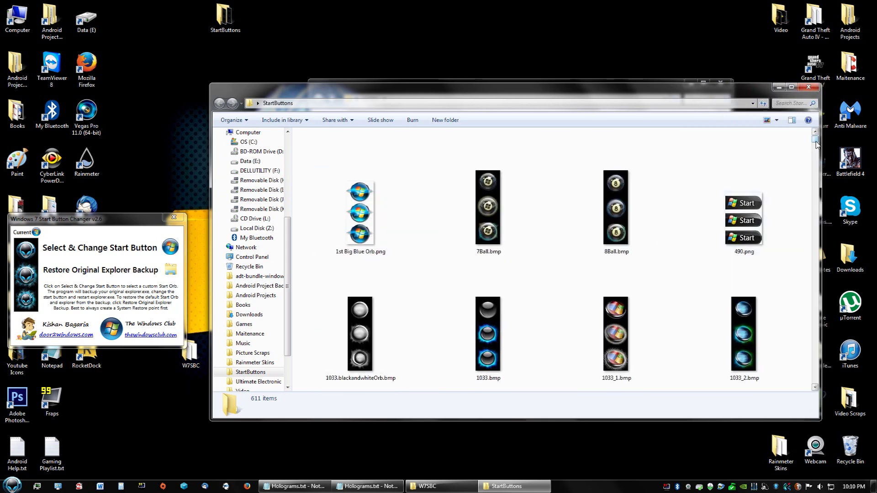
{"action": "left_click_drag", "start_coordinate": [817, 144], "coordinate": [817, 165]}
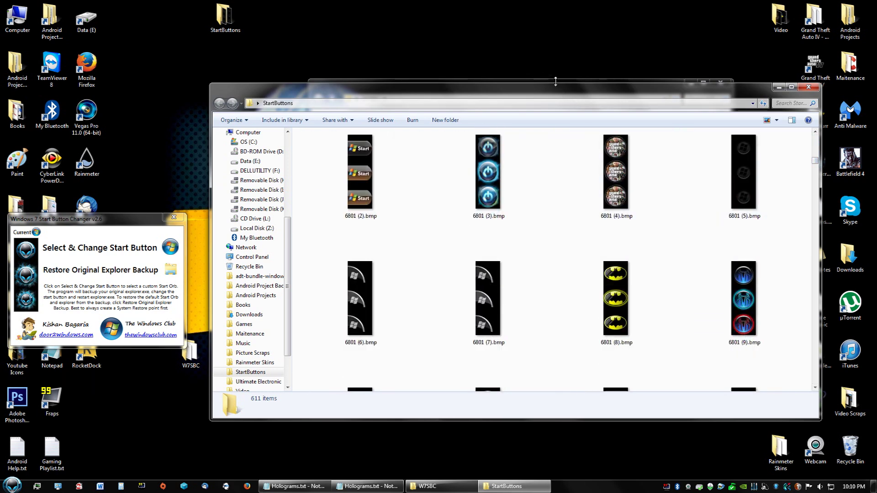
{"action": "mouse_move", "coordinate": [618, 221]}
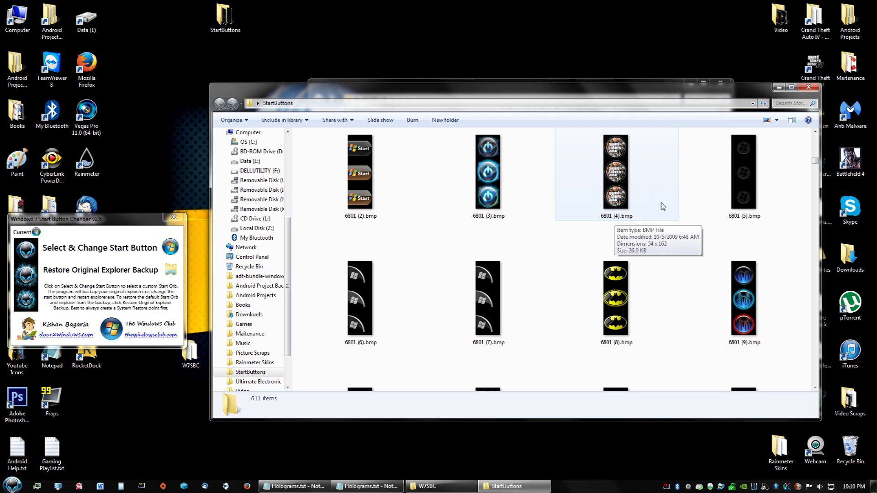
{"action": "left_click", "coordinate": [808, 87]}
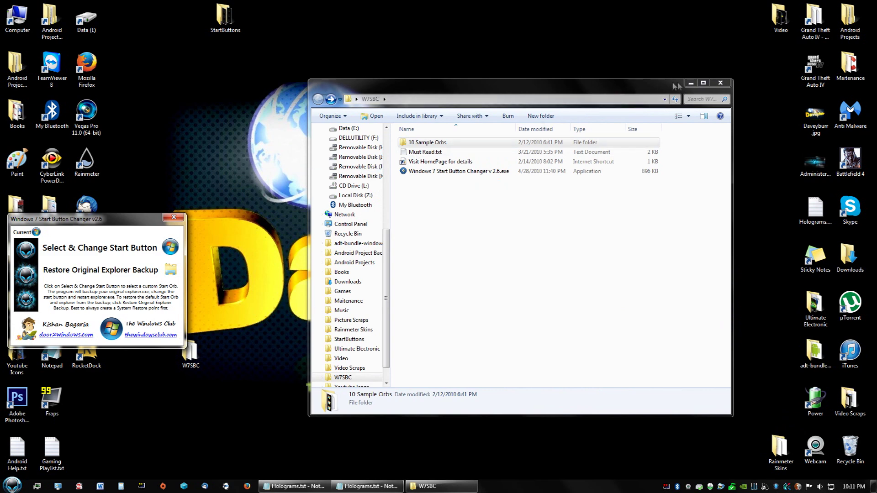
- Reopen the W7SBC folder and run Start Button Changer v2.6 as administrator
{"action": "left_click", "coordinate": [721, 82]}
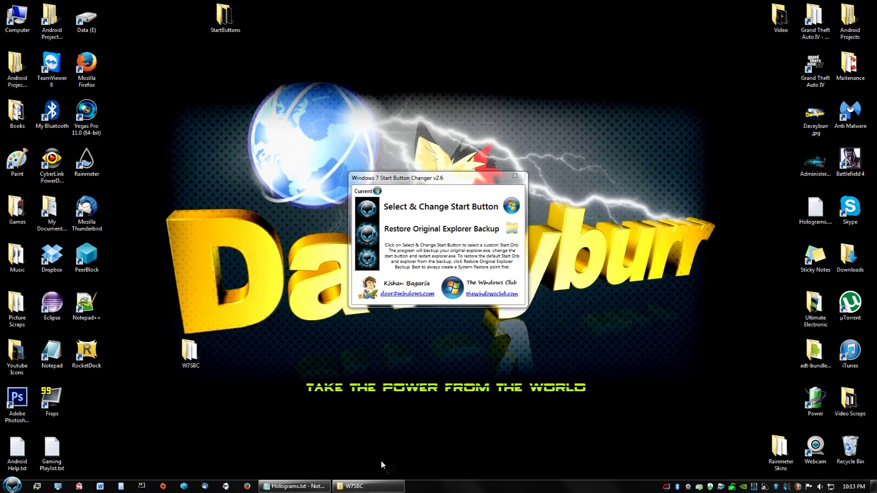
{"action": "left_click", "coordinate": [368, 486]}
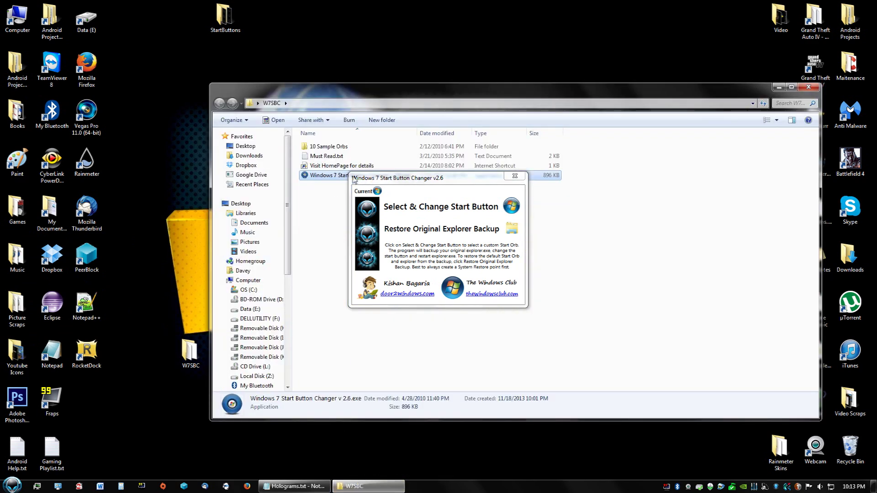
{"action": "left_click_drag", "start_coordinate": [353, 180], "coordinate": [369, 204]}
{"action": "right_click", "coordinate": [374, 182]}
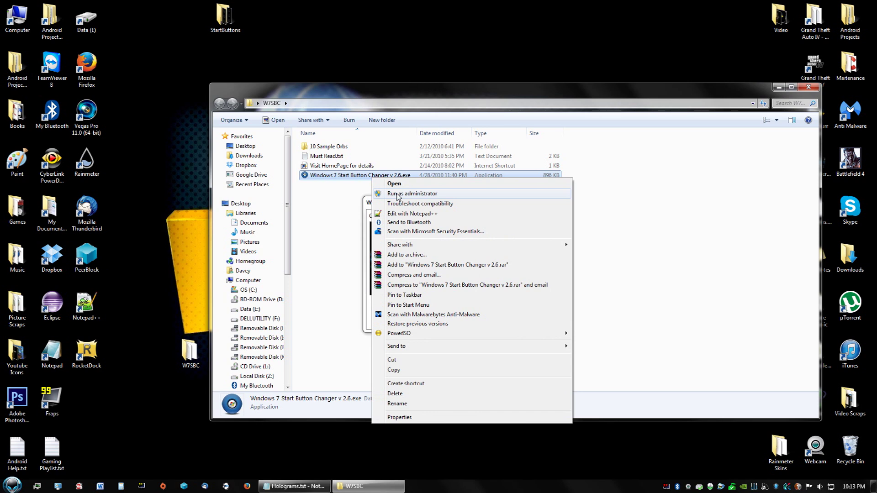
{"action": "left_click", "coordinate": [603, 183]}
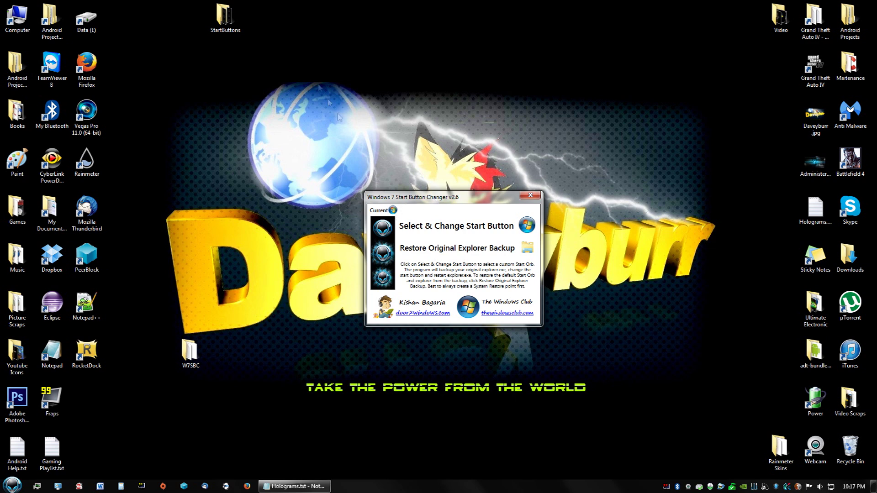
- Open the StartButtons orb folder and scroll through its images
{"action": "double_click", "coordinate": [220, 33]}
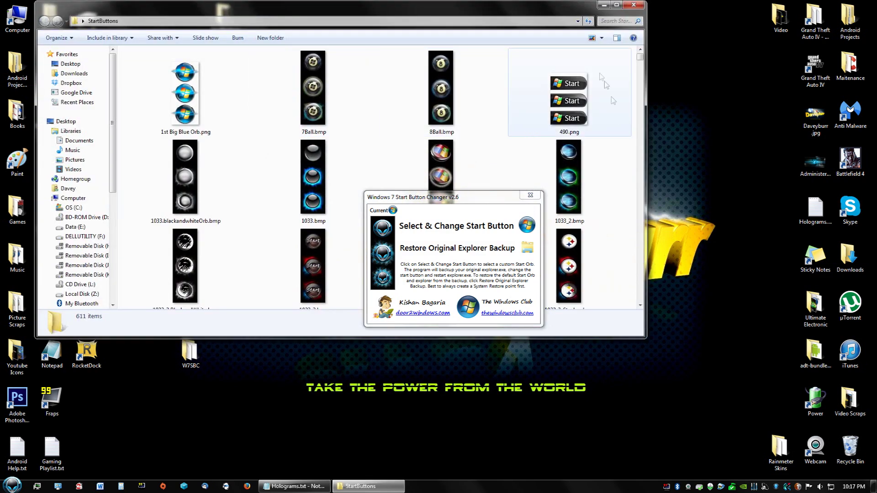
{"action": "double_click", "coordinate": [532, 17]}
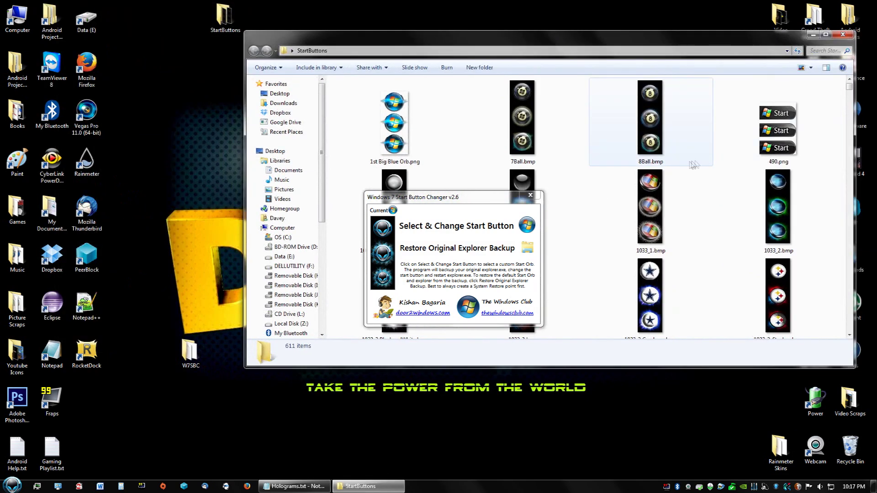
{"action": "left_click", "coordinate": [658, 165]}
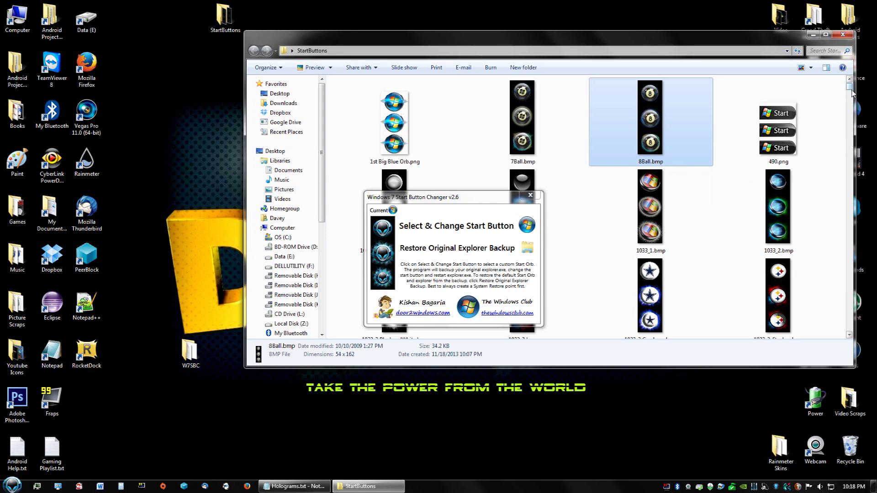
{"action": "left_click_drag", "start_coordinate": [852, 94], "coordinate": [852, 152]}
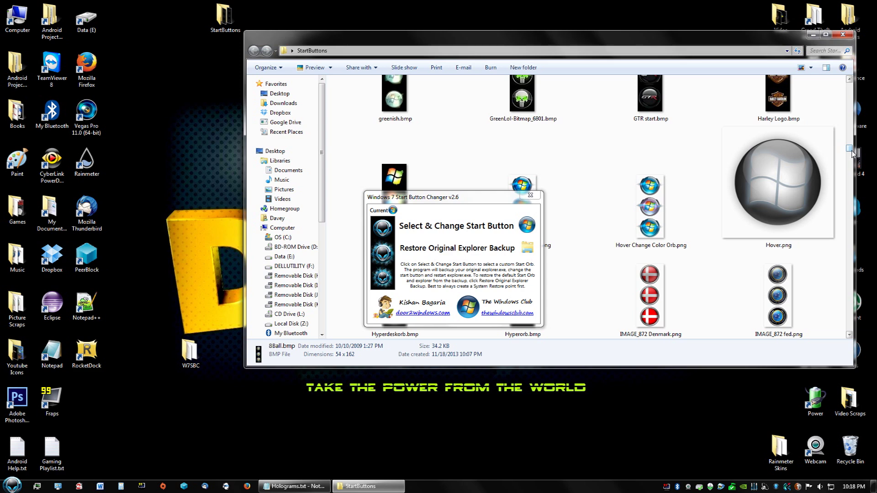
{"action": "left_click_drag", "start_coordinate": [852, 152], "coordinate": [851, 159]}
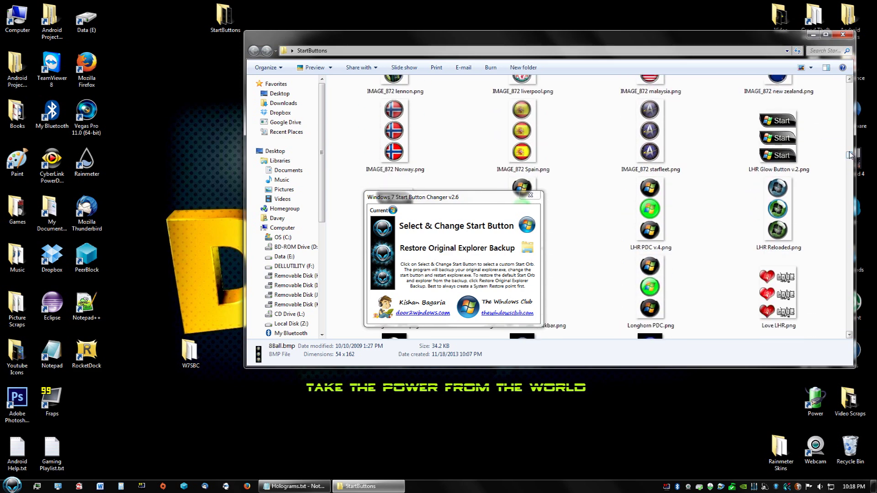
- Search the folder for '.bmp' and bring the bitmap results forward beside the changer window
{"action": "left_click", "coordinate": [822, 50]}
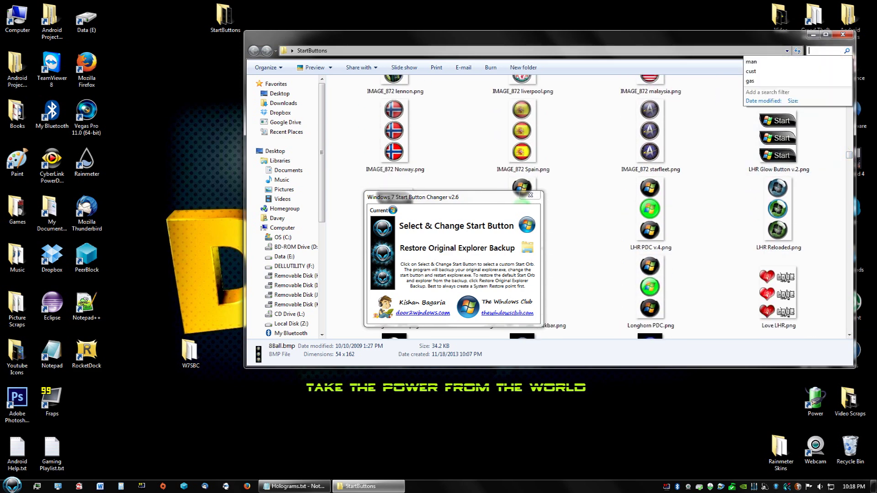
{"action": "type", "text": ".b"}
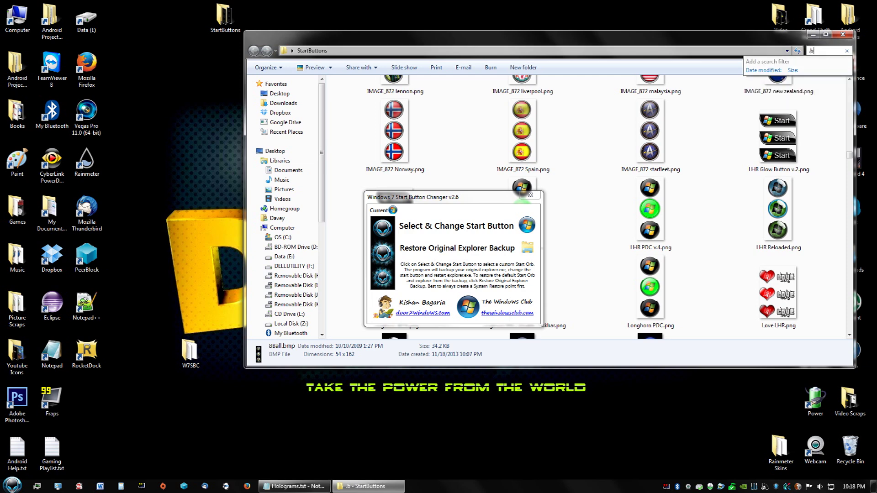
{"action": "type", "text": "mp"}
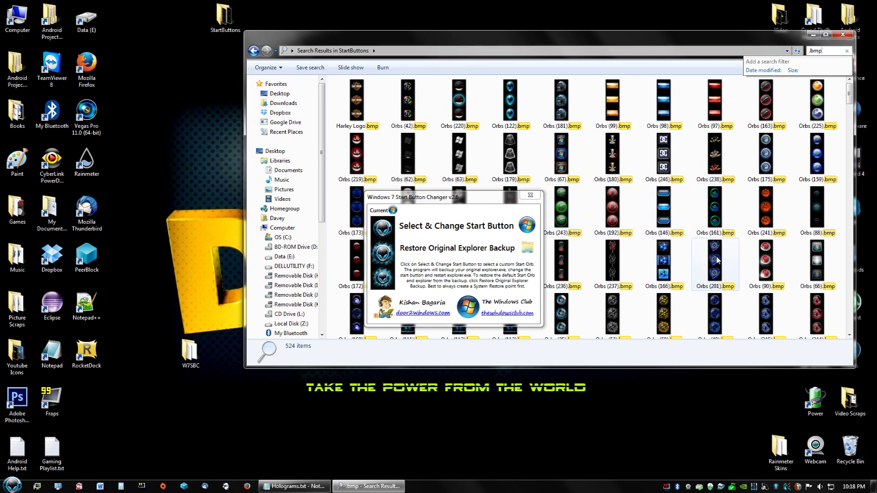
{"action": "left_click_drag", "start_coordinate": [447, 198], "coordinate": [131, 215]}
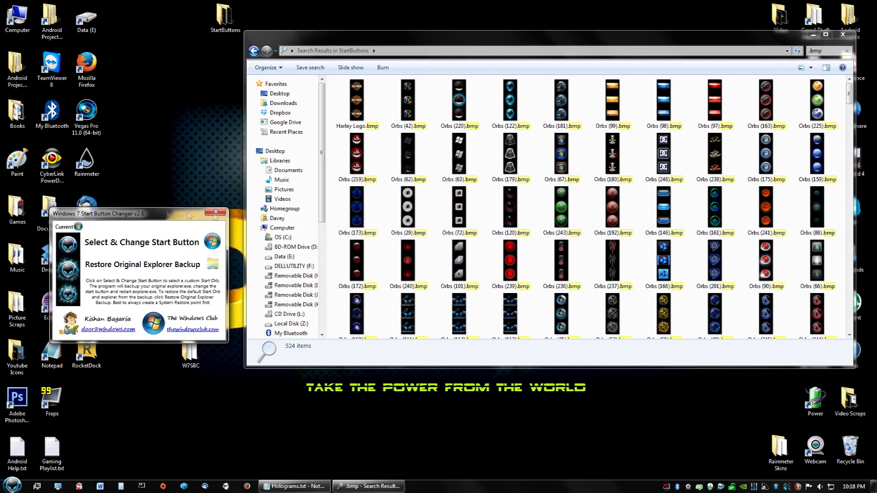
{"action": "left_click", "coordinate": [855, 104]}
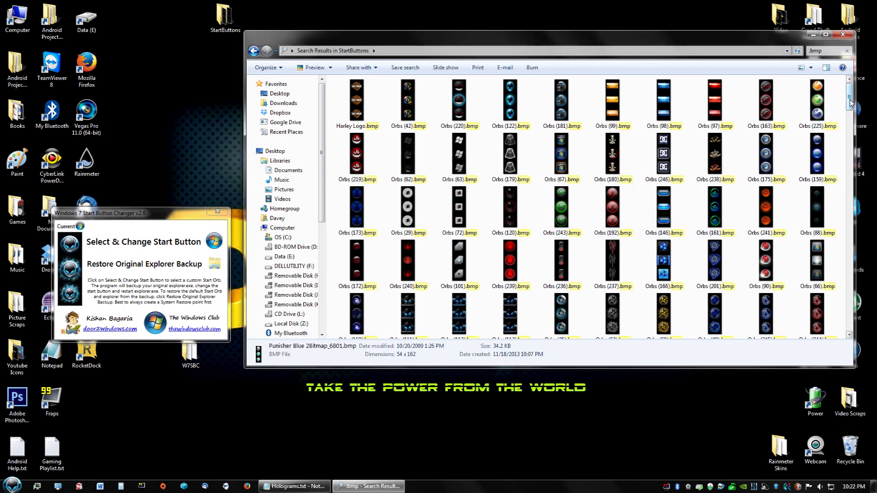
{"action": "left_click_drag", "start_coordinate": [850, 94], "coordinate": [848, 292]}
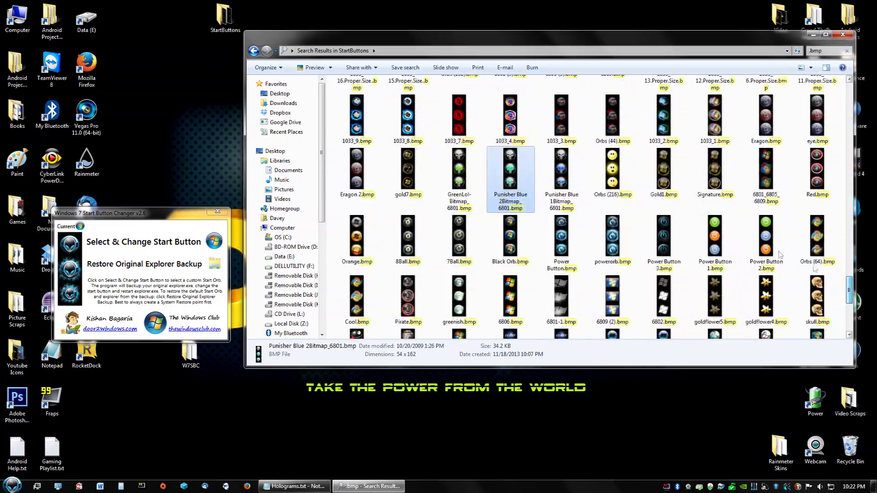
- Copy Punisher Blue 2Bitmap_6801.bmp, paste it onto the desktop, and close Explorer
{"action": "right_click", "coordinate": [529, 194]}
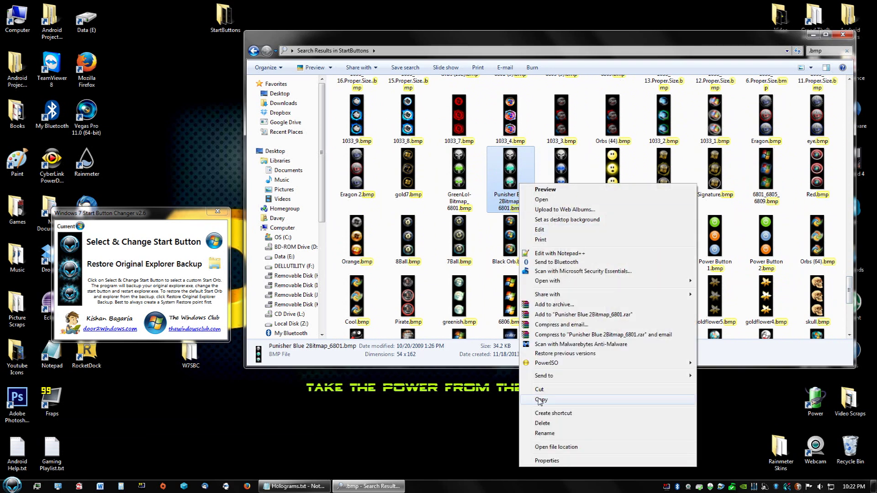
{"action": "left_click", "coordinate": [538, 401]}
{"action": "right_click", "coordinate": [203, 90]}
{"action": "left_click", "coordinate": [247, 129]}
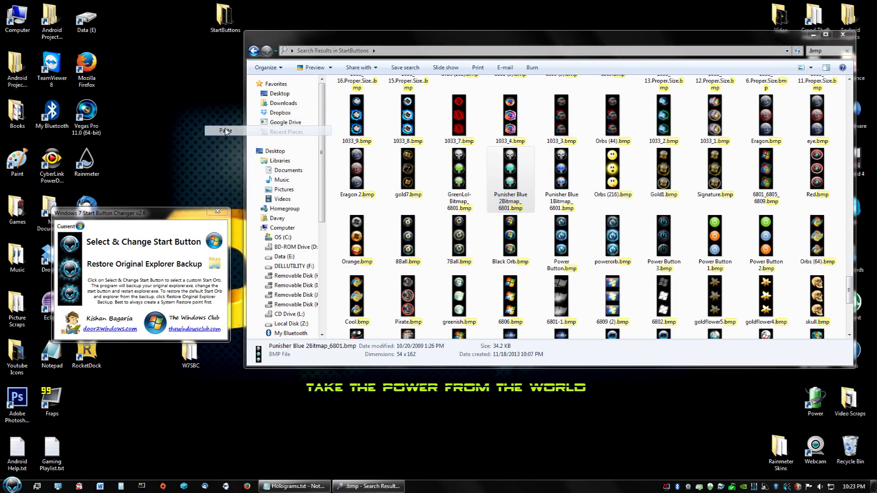
{"action": "left_click", "coordinate": [843, 35]}
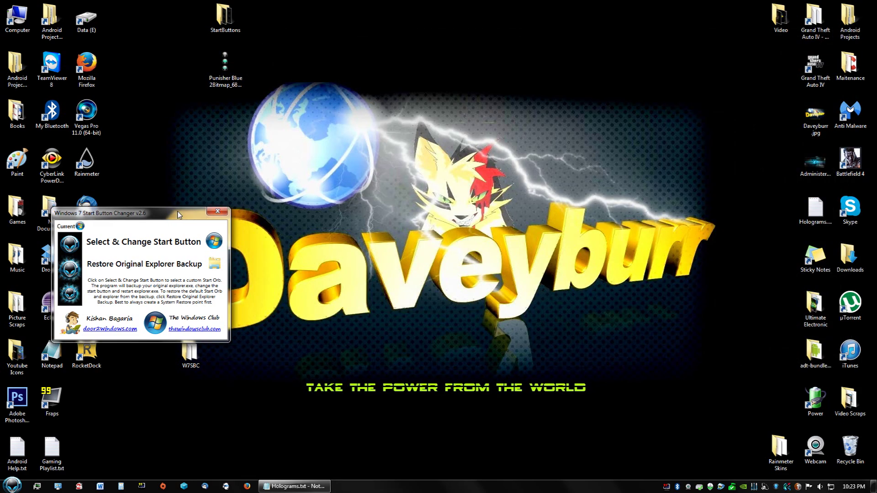
- Pick Punisher Blue 2Bitmap_6801.bmp from the Desktop as the new Start button orb
{"action": "left_click_drag", "start_coordinate": [138, 216], "coordinate": [482, 182]}
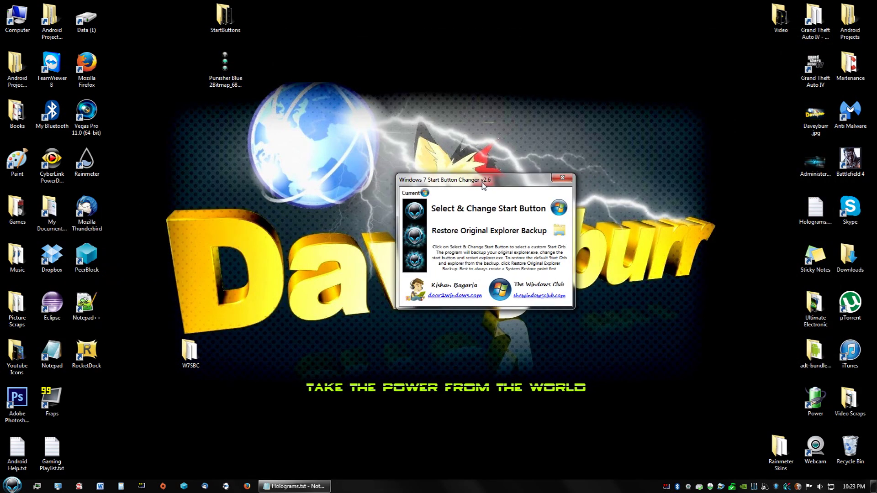
{"action": "left_click", "coordinate": [557, 210]}
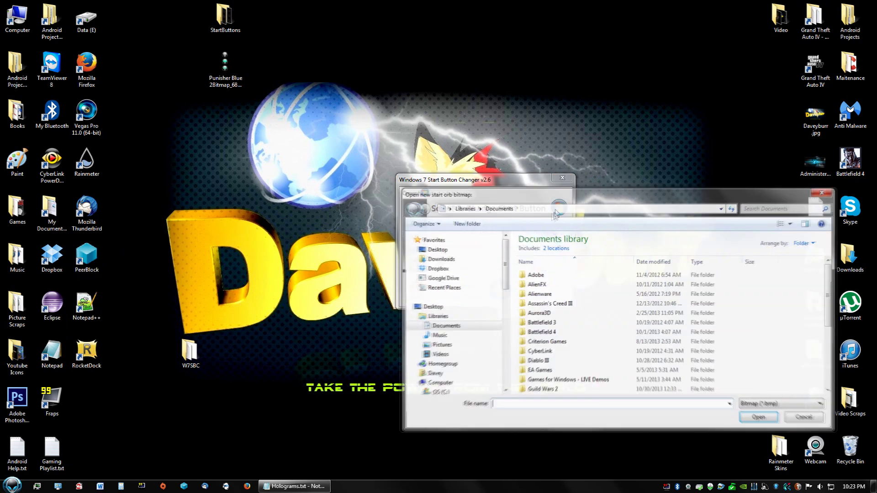
{"action": "left_click", "coordinate": [440, 254]}
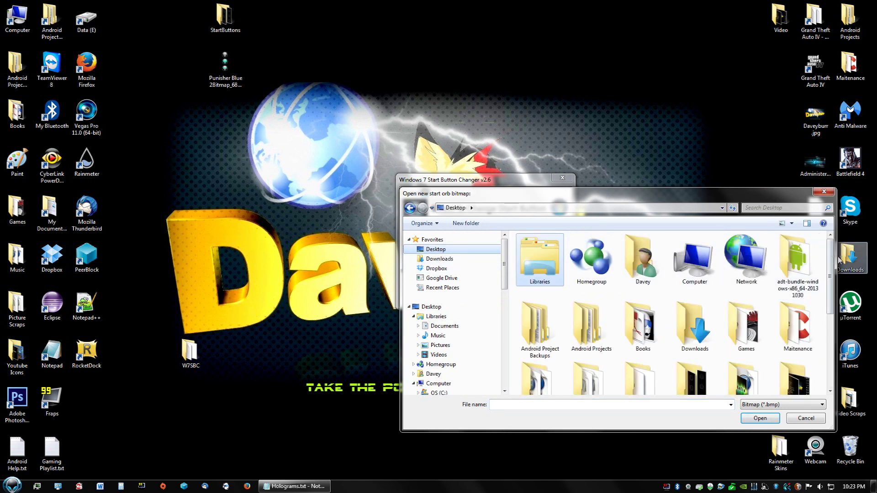
{"action": "scroll", "coordinate": [834, 349], "scroll_direction": "down", "scroll_amount": 5}
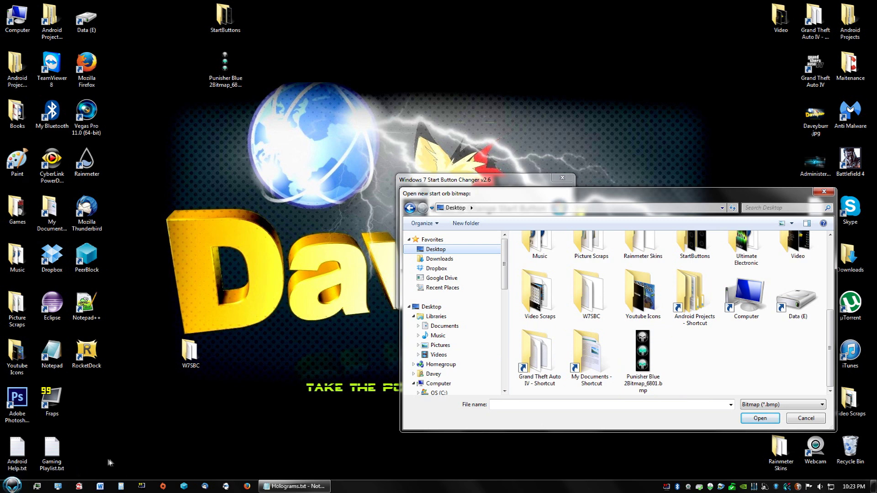
{"action": "left_click", "coordinate": [11, 487]}
{"action": "left_click", "coordinate": [11, 487]}
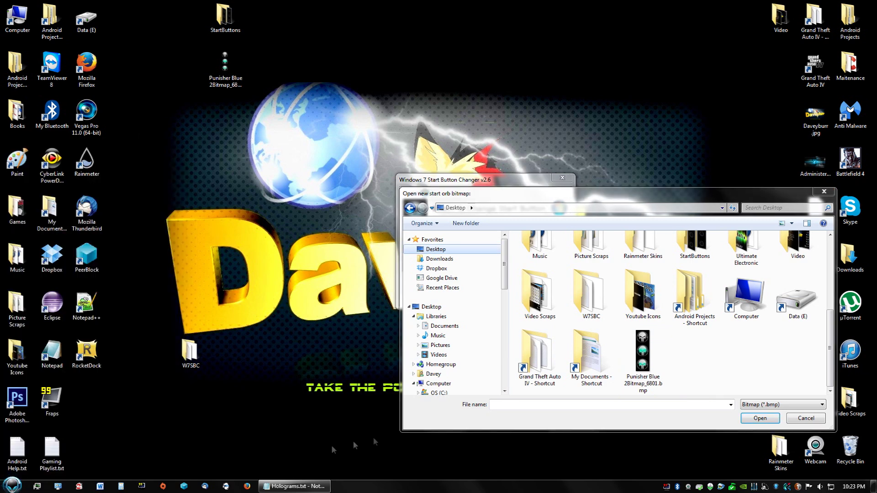
{"action": "double_click", "coordinate": [656, 359]}
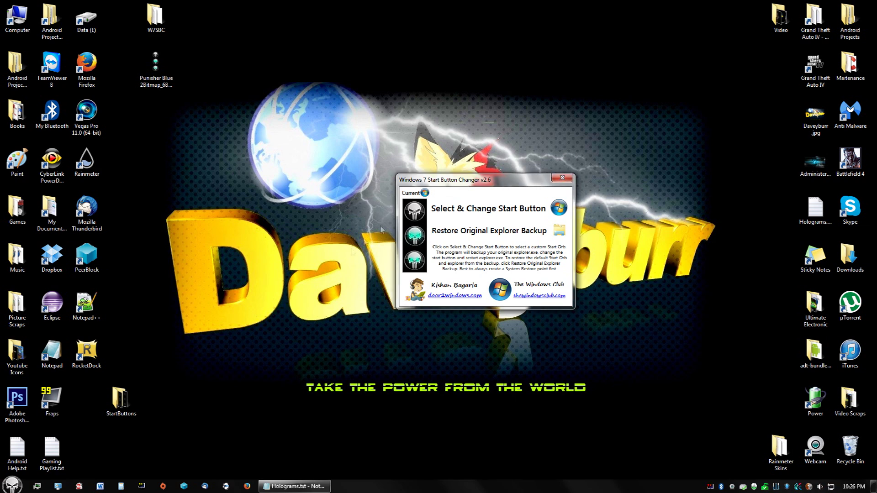
{"action": "left_click", "coordinate": [12, 485]}
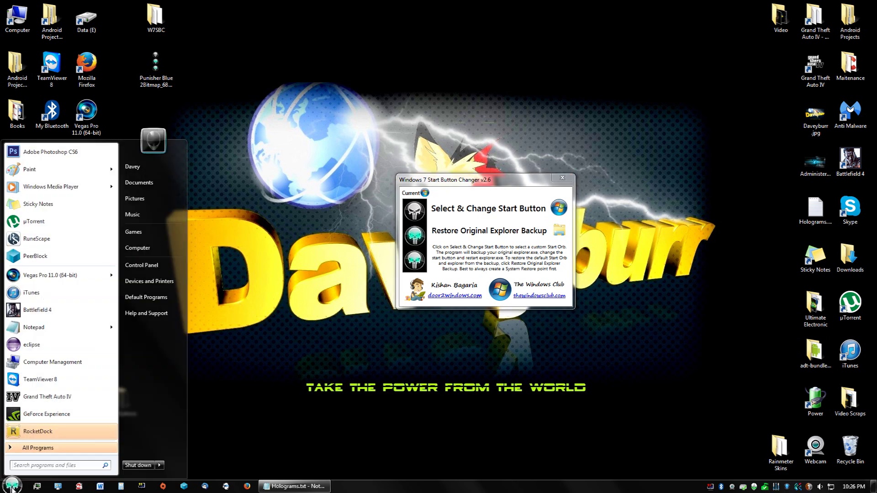
{"action": "left_click", "coordinate": [12, 486]}
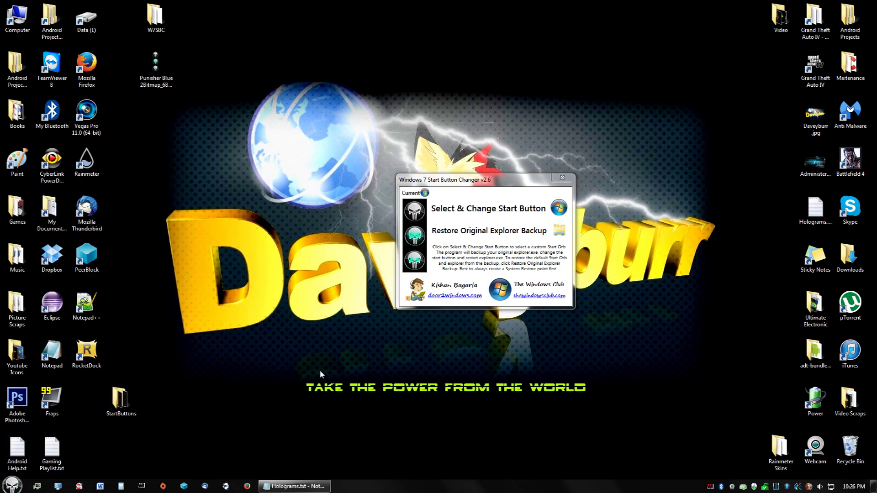
{"action": "right_click", "coordinate": [377, 489]}
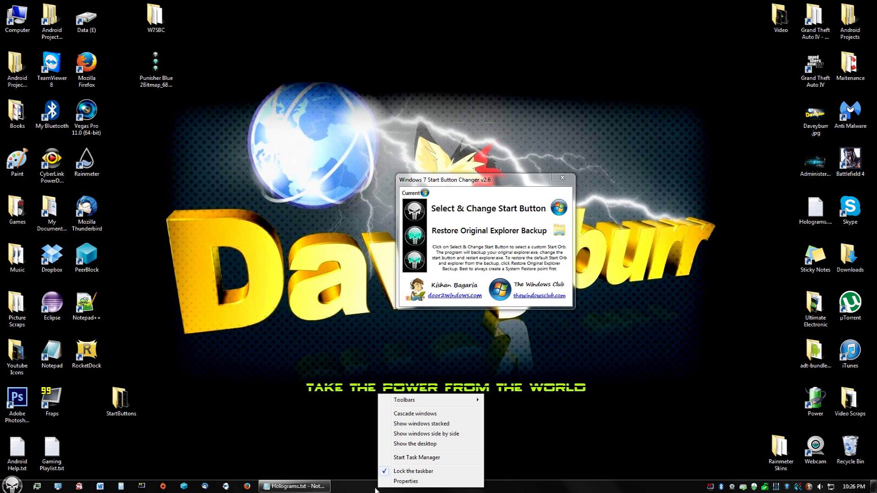
{"action": "left_click", "coordinate": [13, 485]}
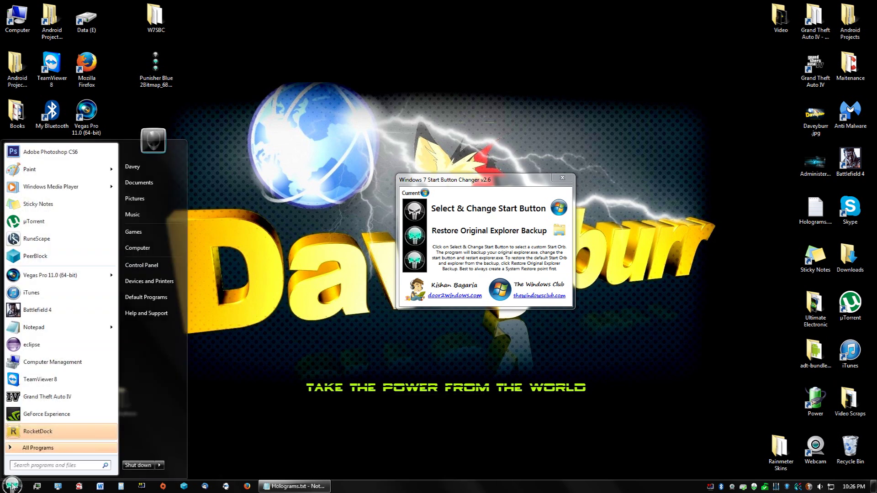
{"action": "left_click", "coordinate": [12, 485]}
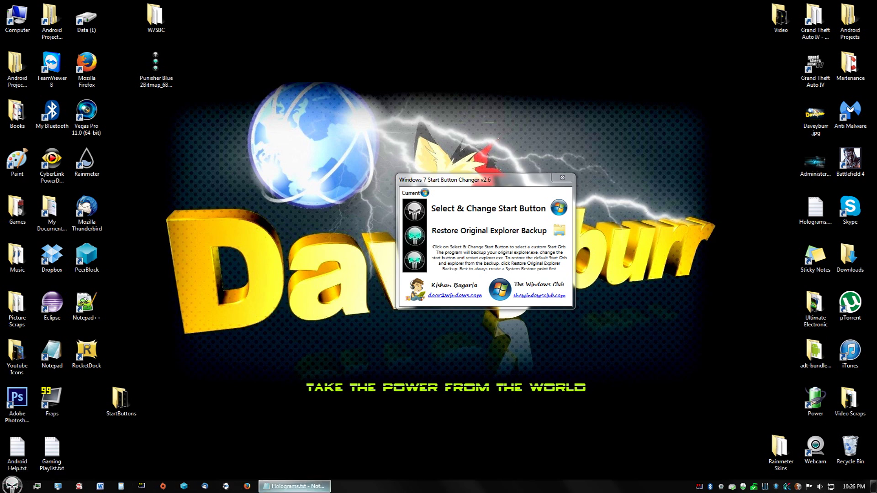
{"action": "right_click", "coordinate": [361, 488]}
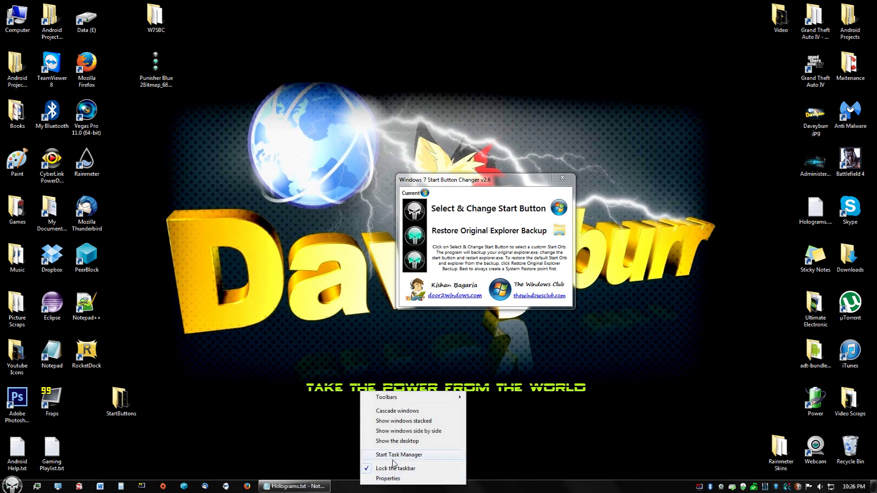
{"action": "left_click", "coordinate": [387, 479]}
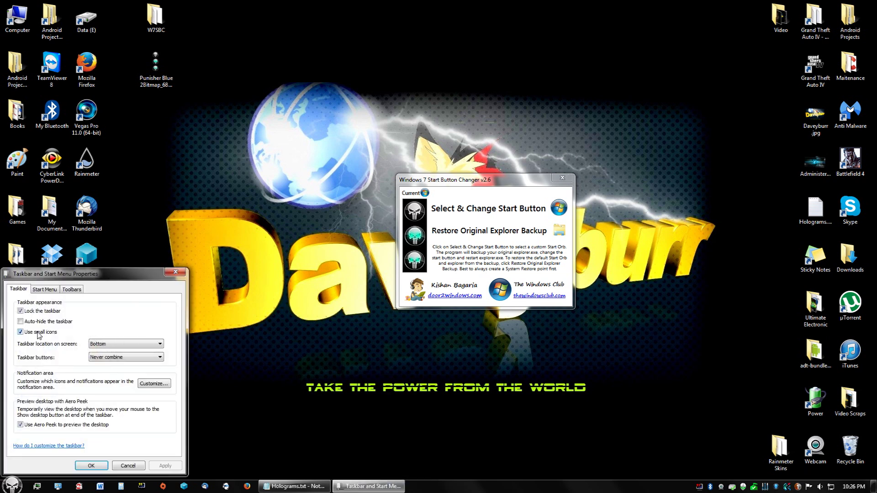
{"action": "left_click", "coordinate": [39, 334]}
{"action": "left_click", "coordinate": [165, 466]}
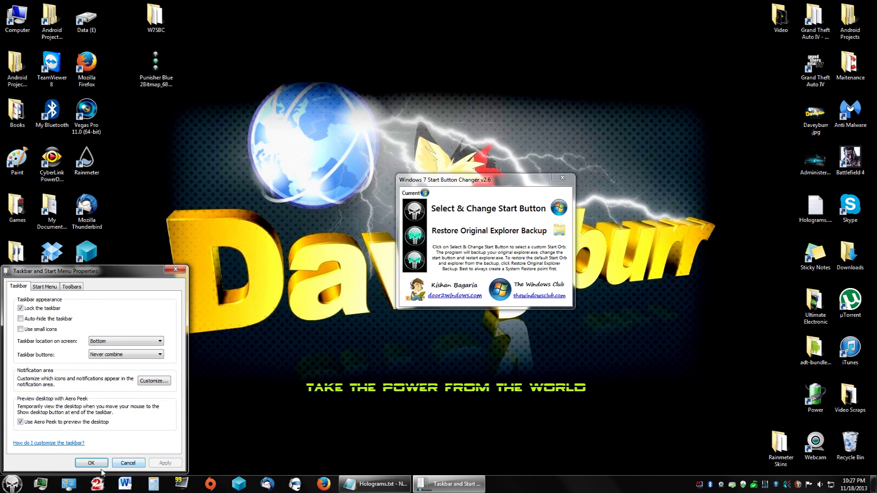
{"action": "right_click", "coordinate": [540, 484]}
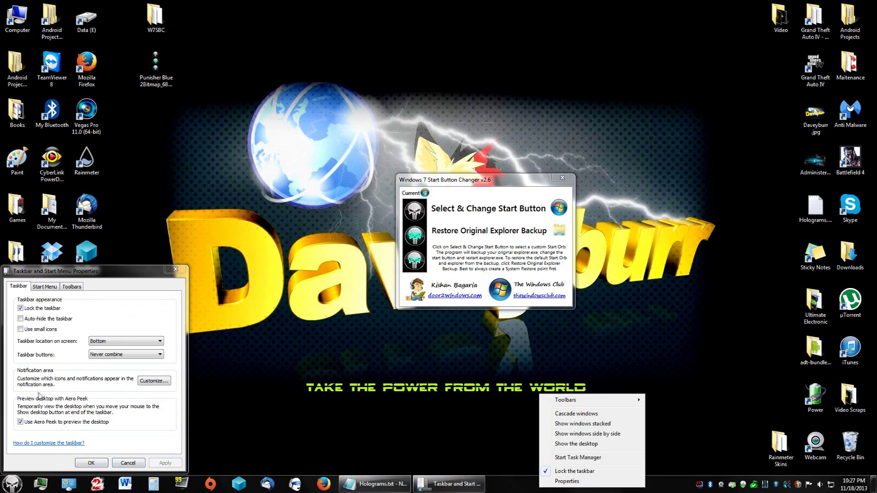
{"action": "left_click", "coordinate": [28, 336]}
{"action": "left_click", "coordinate": [33, 330]}
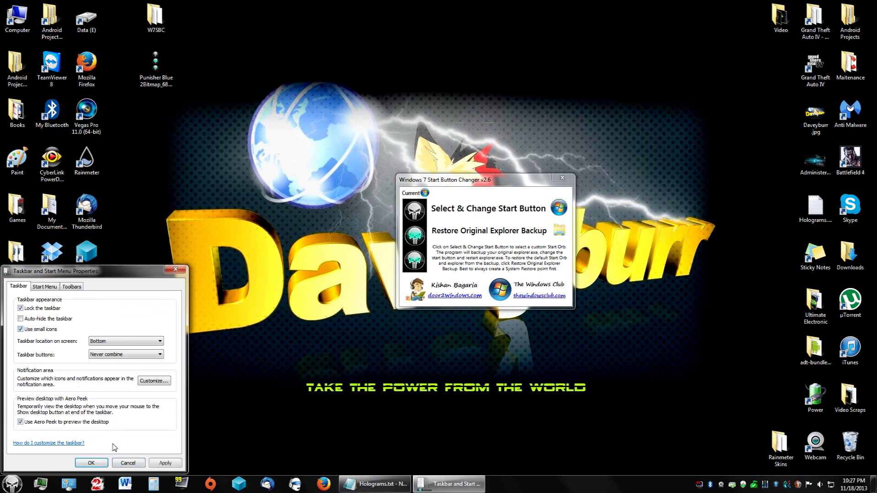
{"action": "left_click", "coordinate": [161, 465]}
{"action": "left_click", "coordinate": [101, 464]}
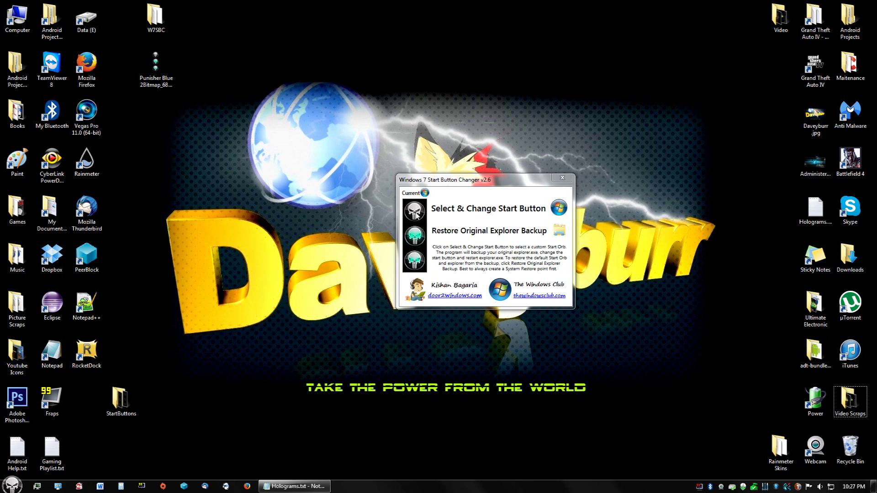
{"action": "left_click", "coordinate": [424, 274]}
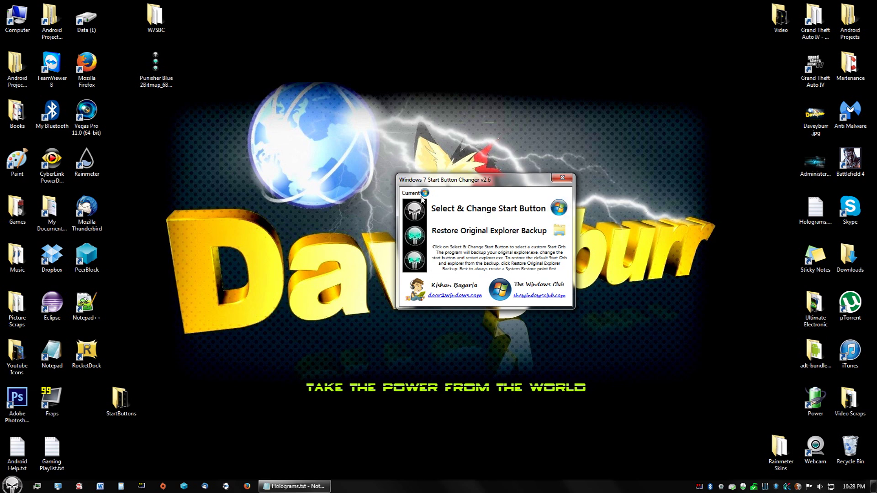
{"action": "left_click_drag", "start_coordinate": [516, 186], "coordinate": [489, 186]}
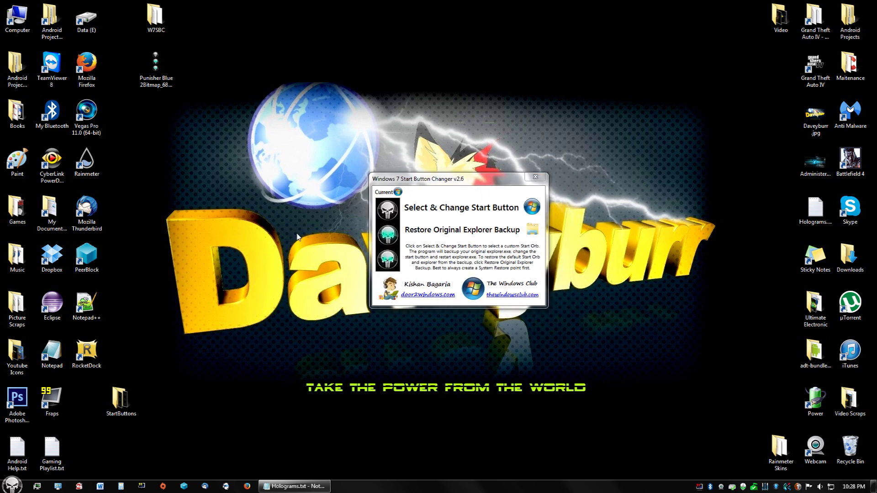
{"action": "left_click_drag", "start_coordinate": [449, 186], "coordinate": [447, 187]}
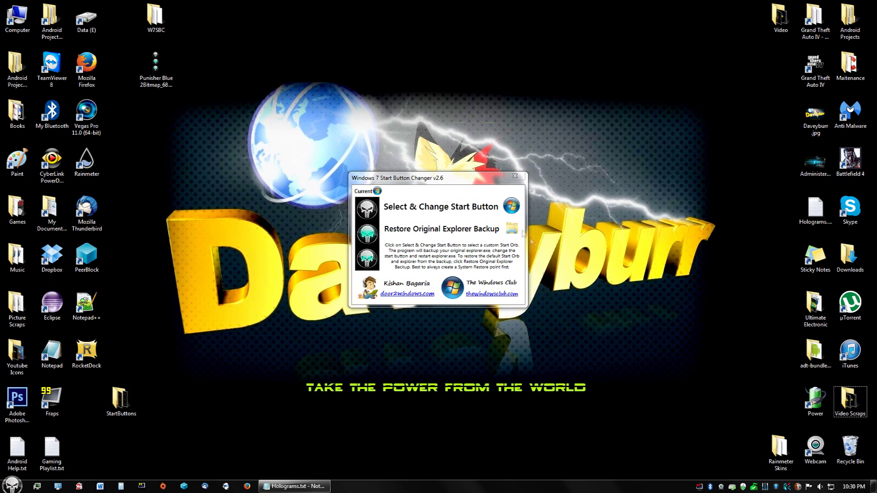
- Open the W7SBC folder and run Windows 7 Start Button Changer v 2.6.exe as administrator
{"action": "double_click", "coordinate": [158, 21]}
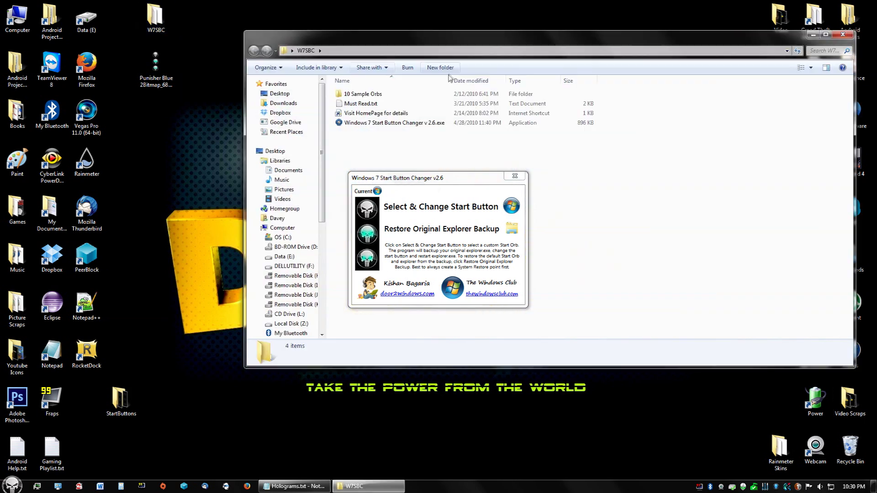
{"action": "left_click", "coordinate": [415, 124]}
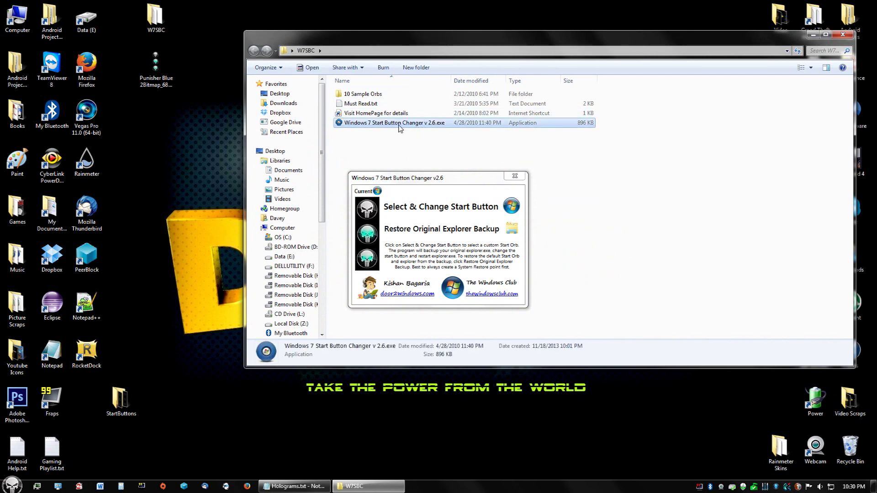
{"action": "right_click", "coordinate": [400, 126]}
{"action": "left_click", "coordinate": [435, 141]}
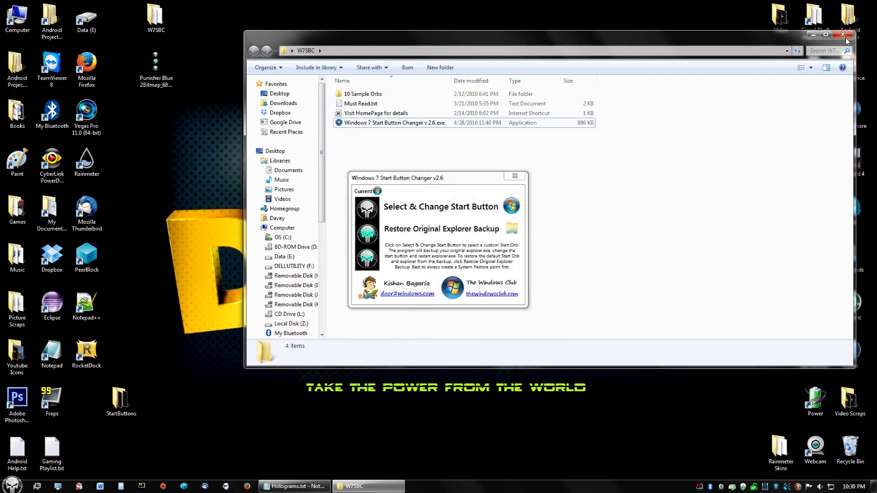